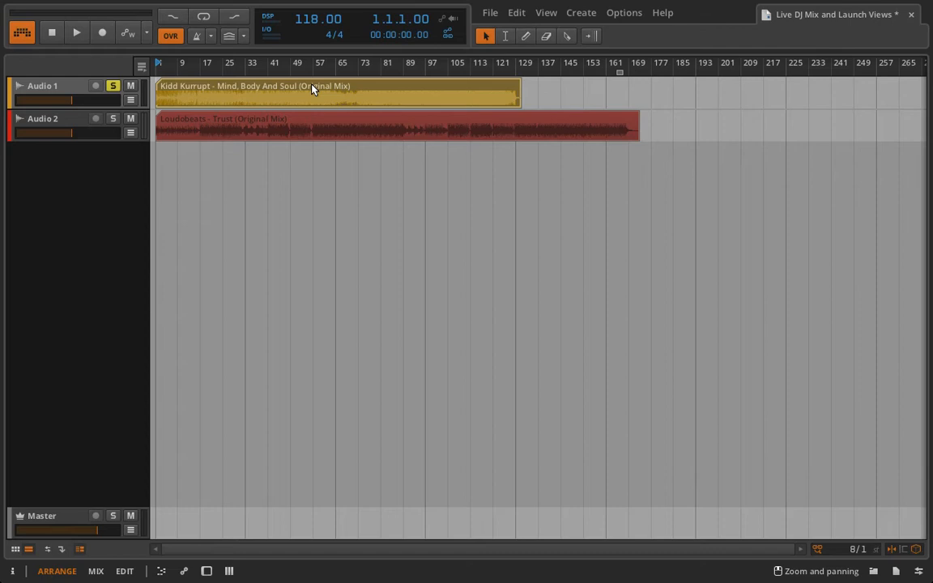
# - Switch to the clip launcher and show the arrangement timeline beside its scene slots
pyautogui.click(29, 550)
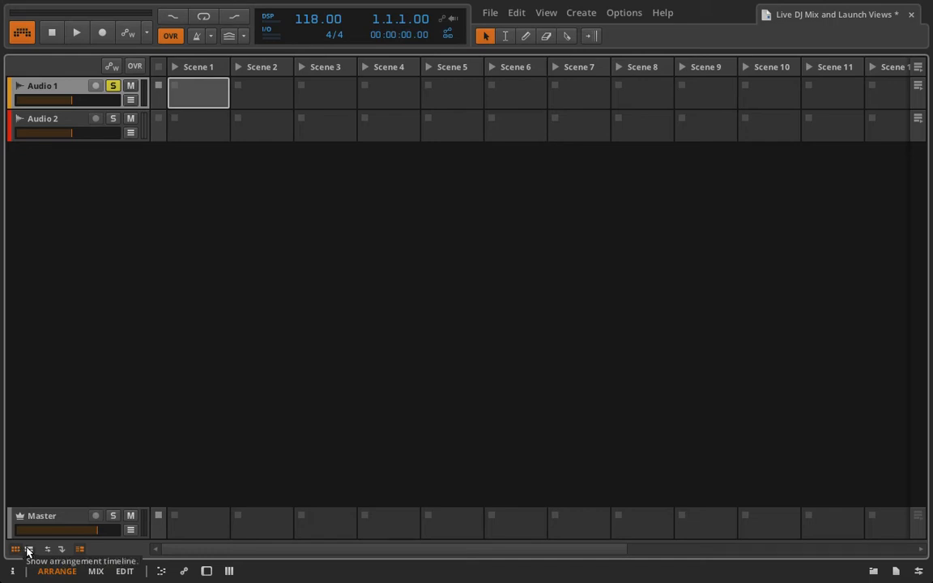
pyautogui.click(28, 549)
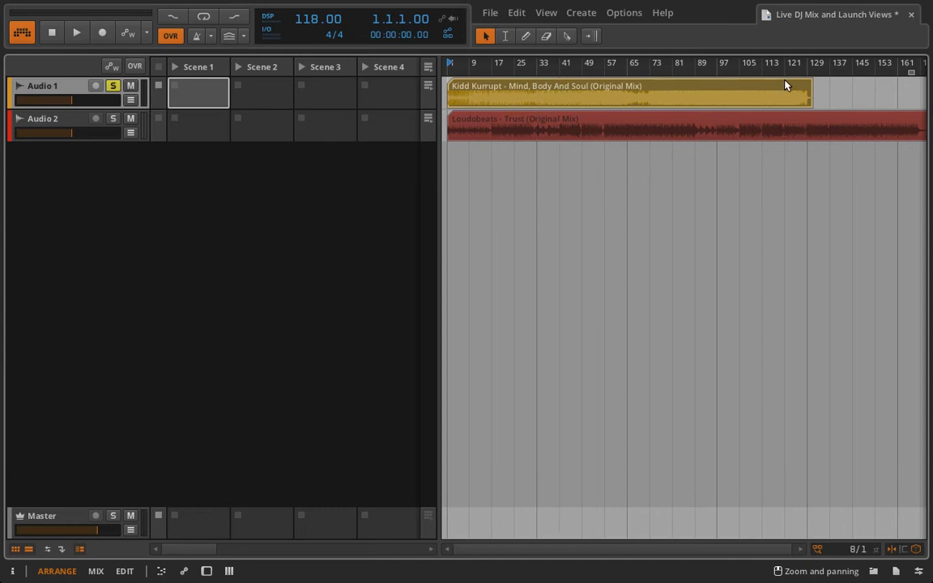
# - Lengthen the Kidd Kurrupt clip's end and audition it from bars 153 and 113
pyautogui.moveTo(811, 83); pyautogui.dragTo(791, 76)
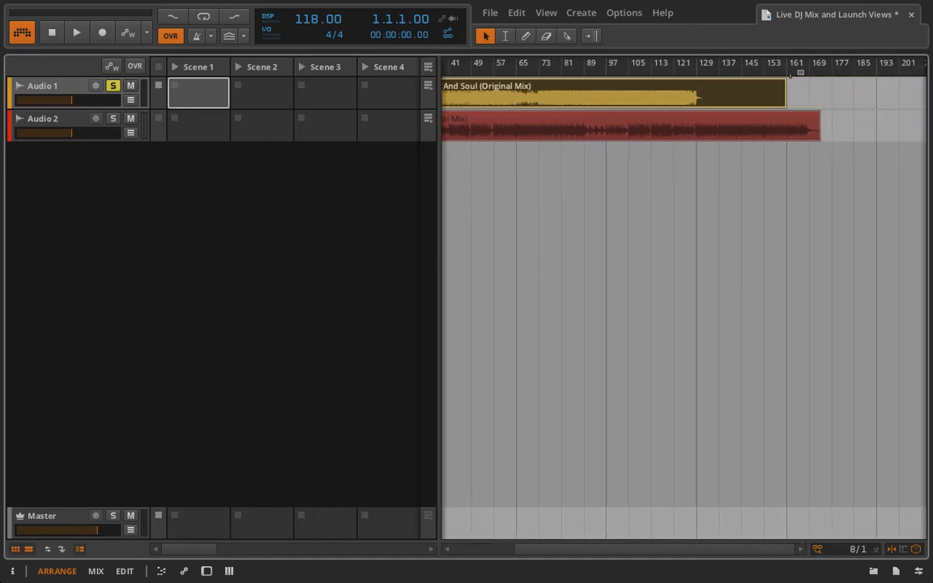
pyautogui.click(767, 64)
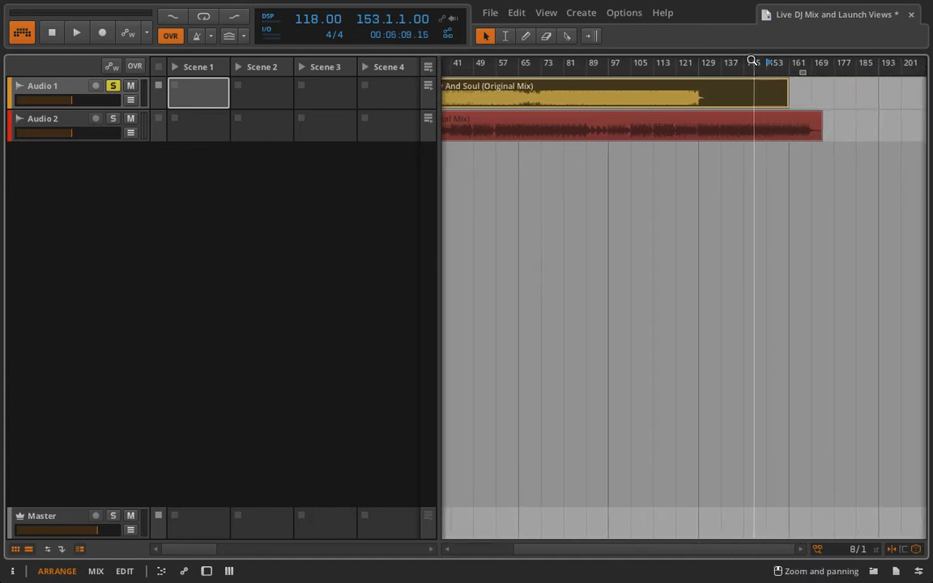
pyautogui.click(429, 69)
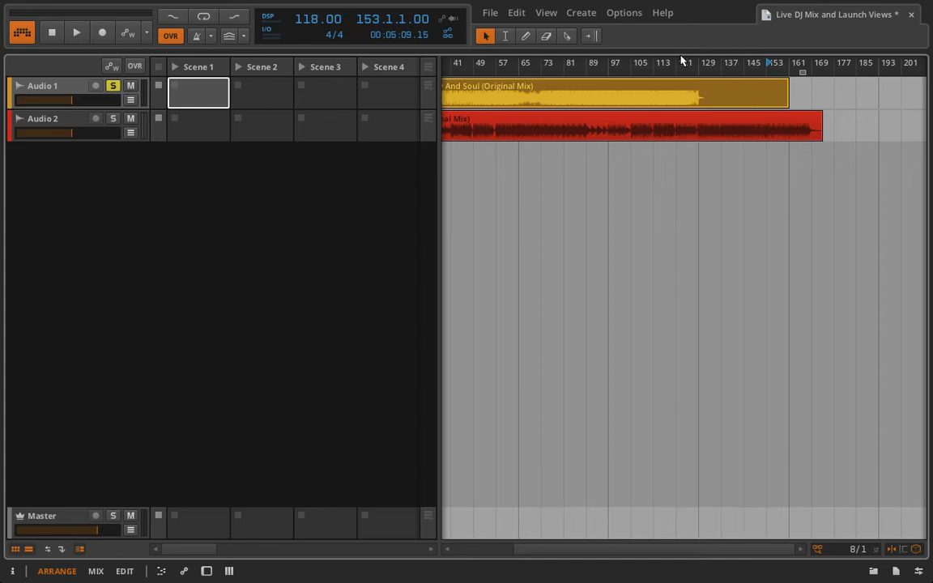
pyautogui.press('space')
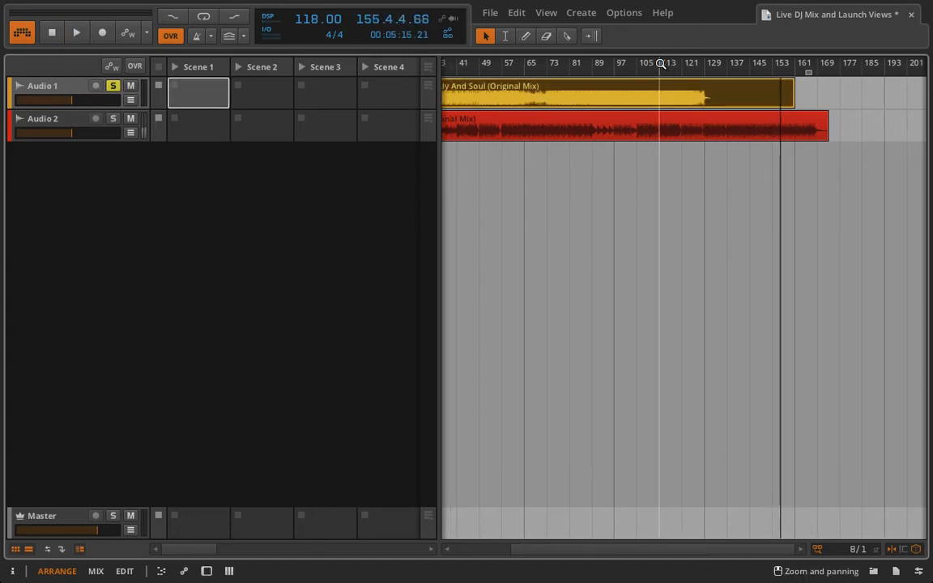
pyautogui.click(661, 64)
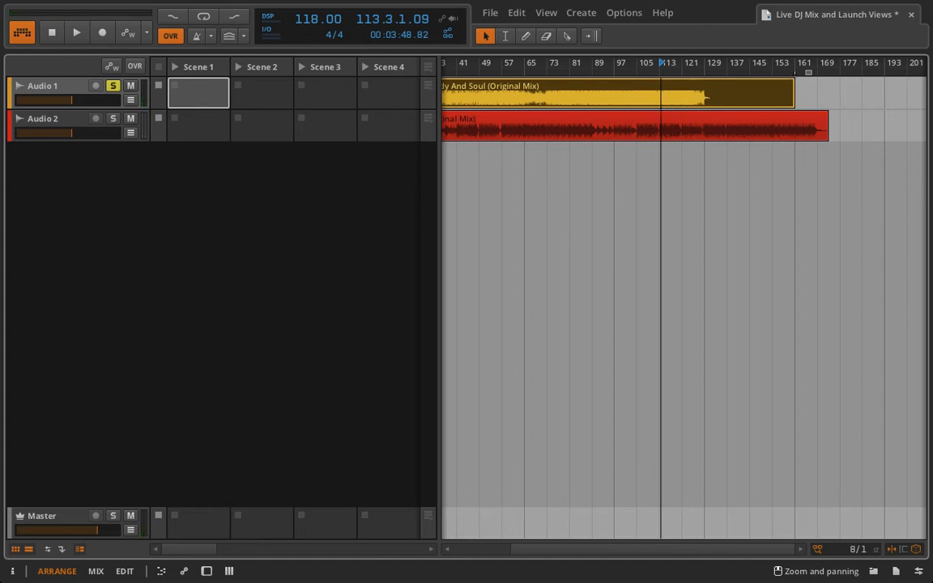
# - Shorten the Audio 1 clip's end and copy it into Audio 1's Scene 1 slot
pyautogui.moveTo(793, 93); pyautogui.dragTo(726, 94)
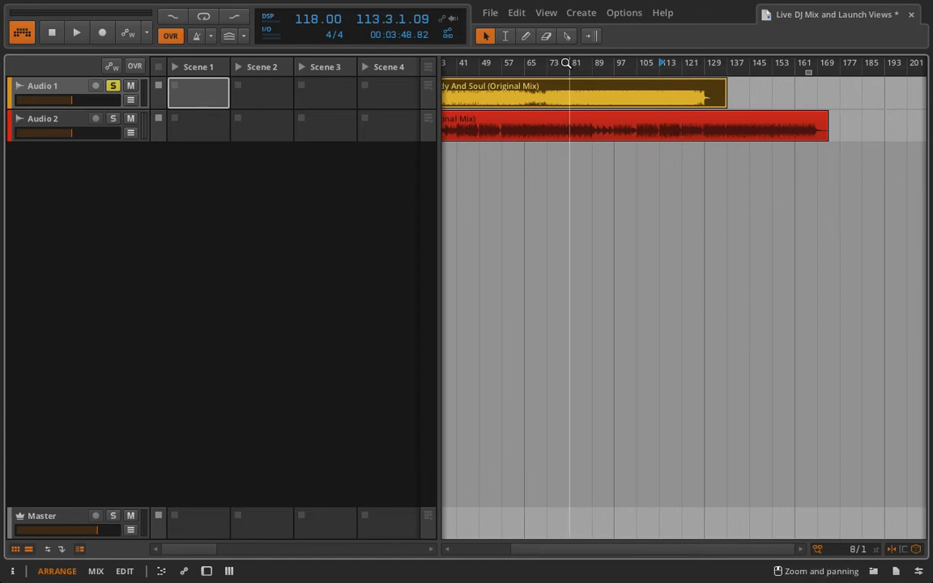
pyautogui.moveTo(566, 63); pyautogui.dragTo(583, 98)
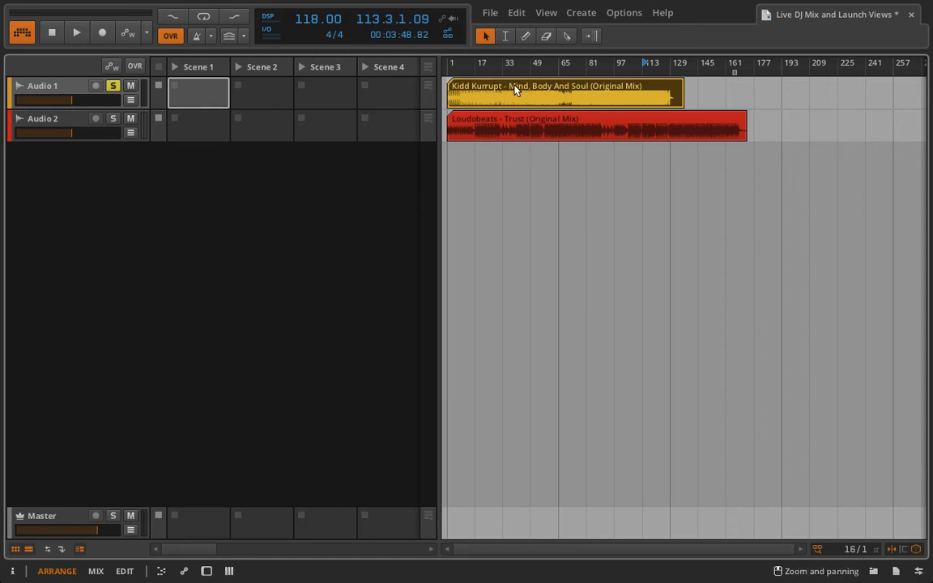
pyautogui.moveTo(515, 90); pyautogui.dragTo(210, 95)
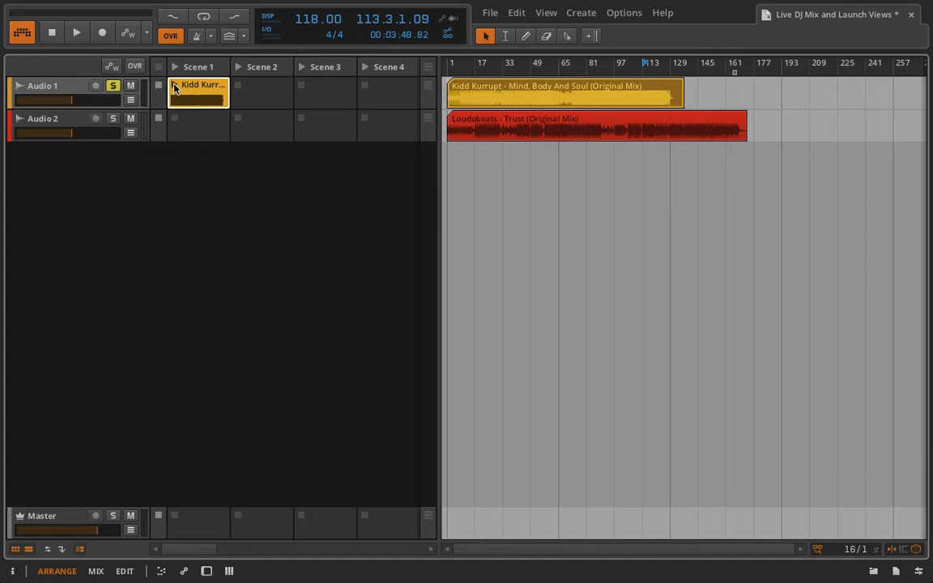
# - Launch the Scene 1 Kidd Kurrupt clip and open its waveform in a taller detail editor
pyautogui.click(174, 86)
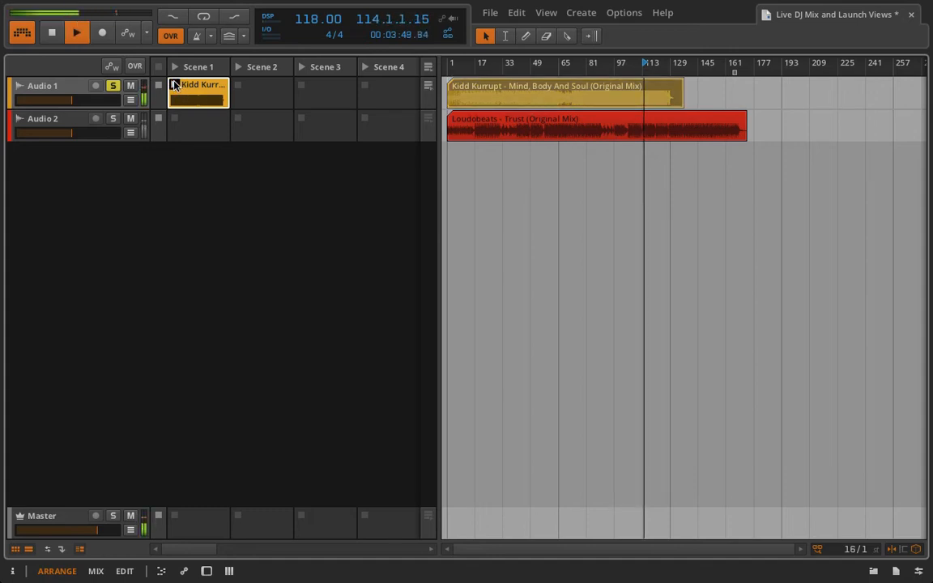
pyautogui.doubleClick(193, 89)
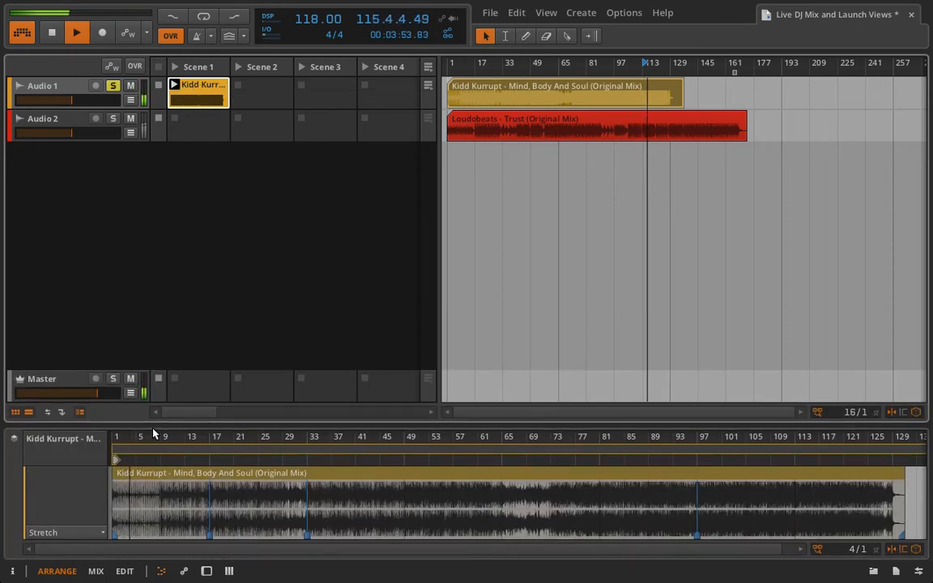
pyautogui.moveTo(152, 423); pyautogui.dragTo(157, 265)
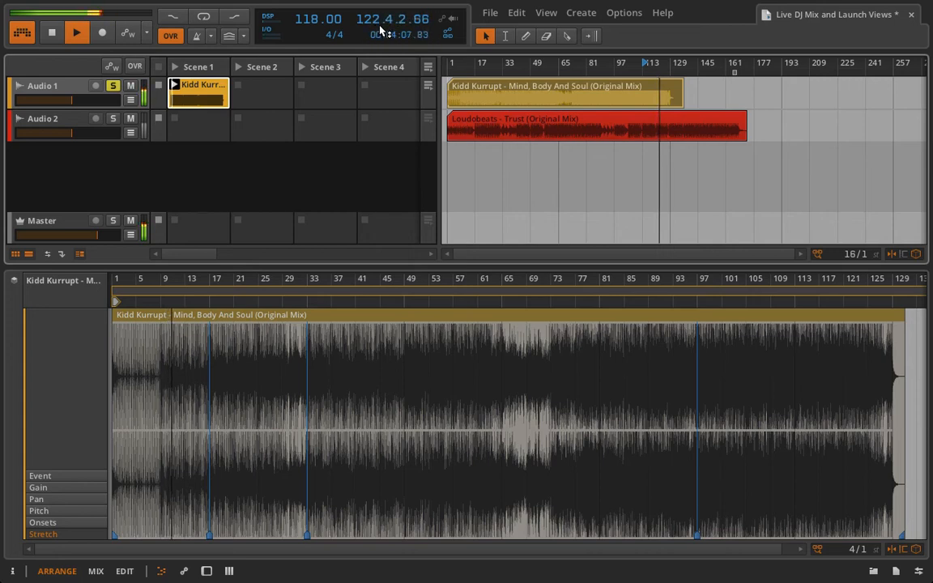
pyautogui.press('space')
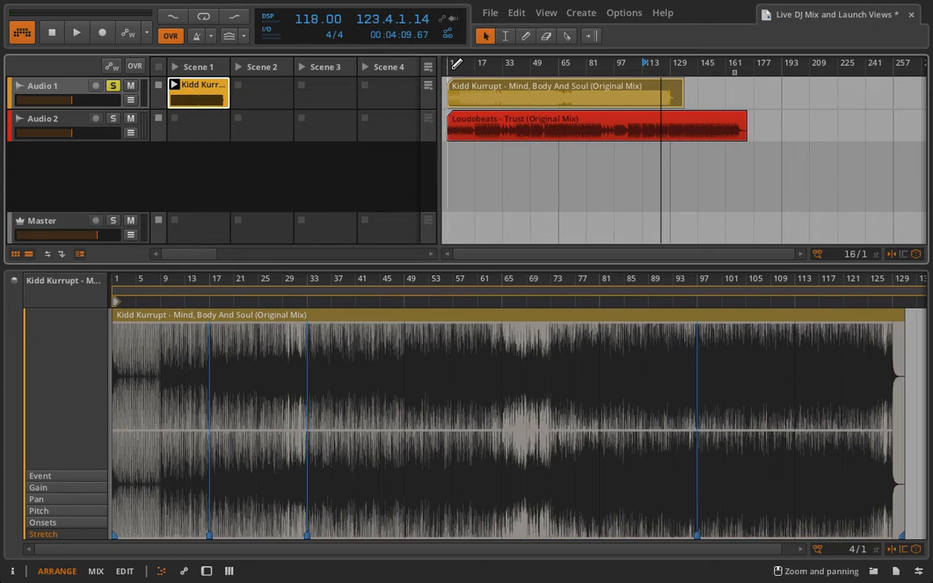
pyautogui.click(560, 62)
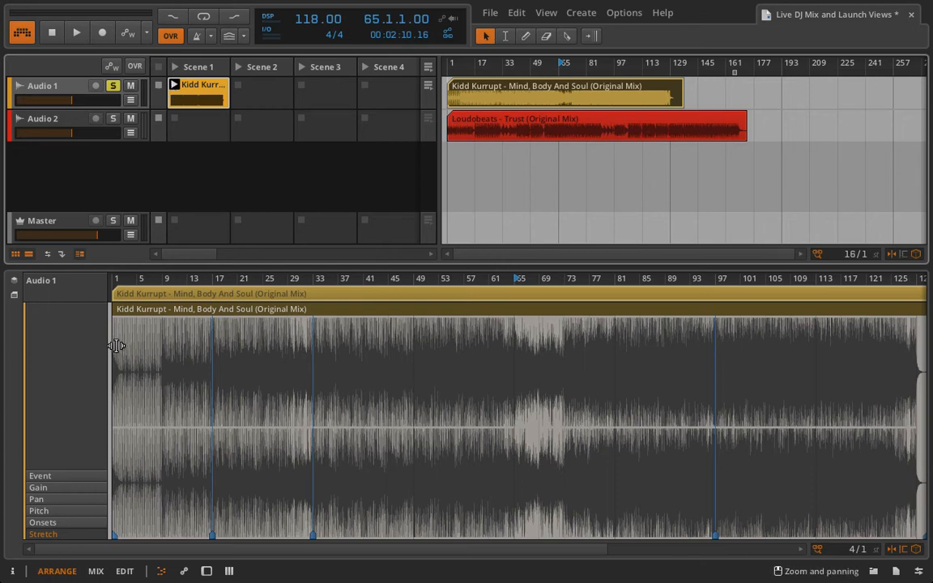
pyautogui.press('space')
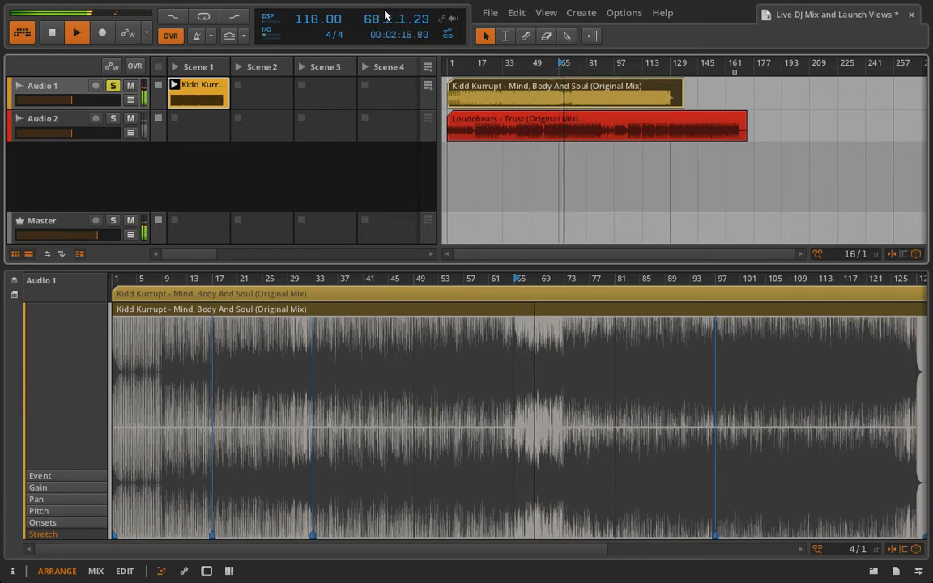
pyautogui.click(429, 68)
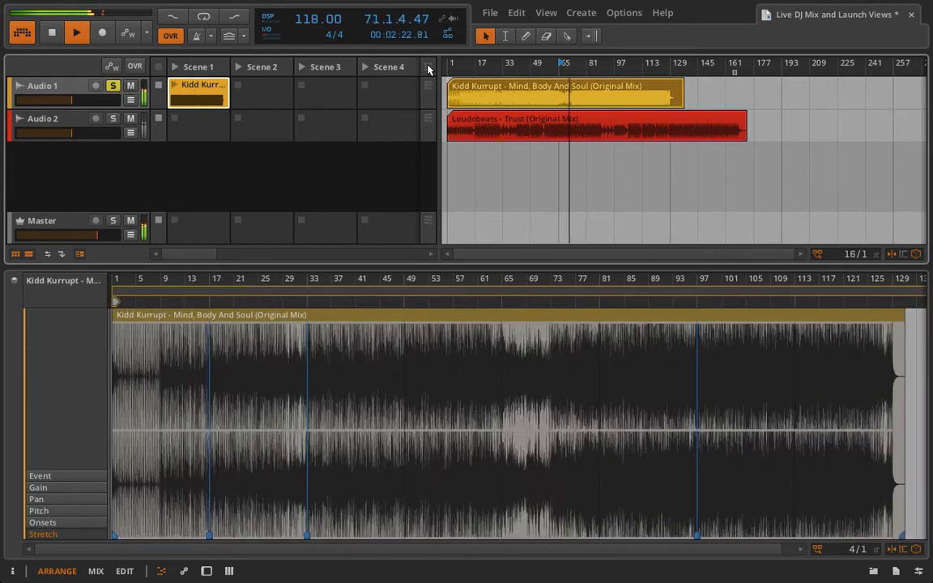
pyautogui.click(173, 88)
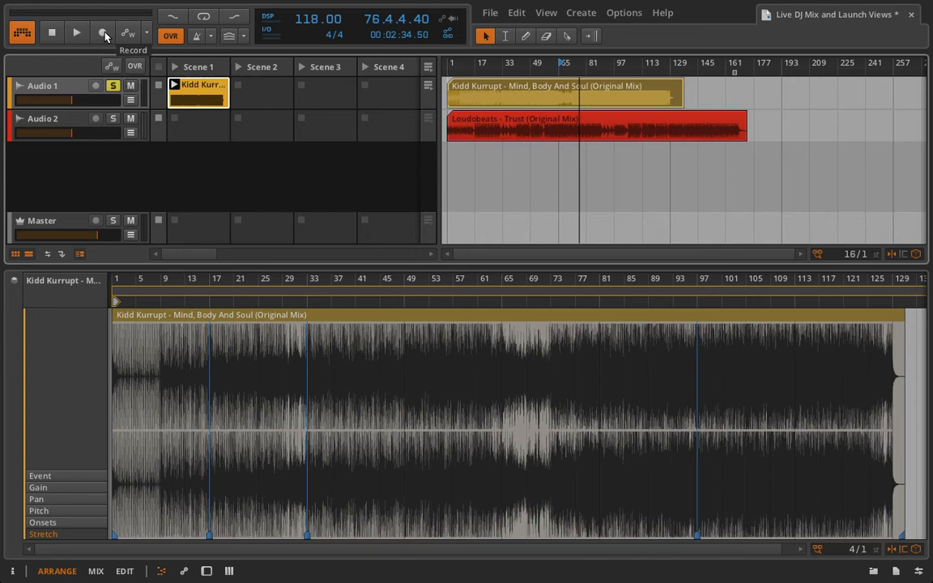
pyautogui.click(785, 68)
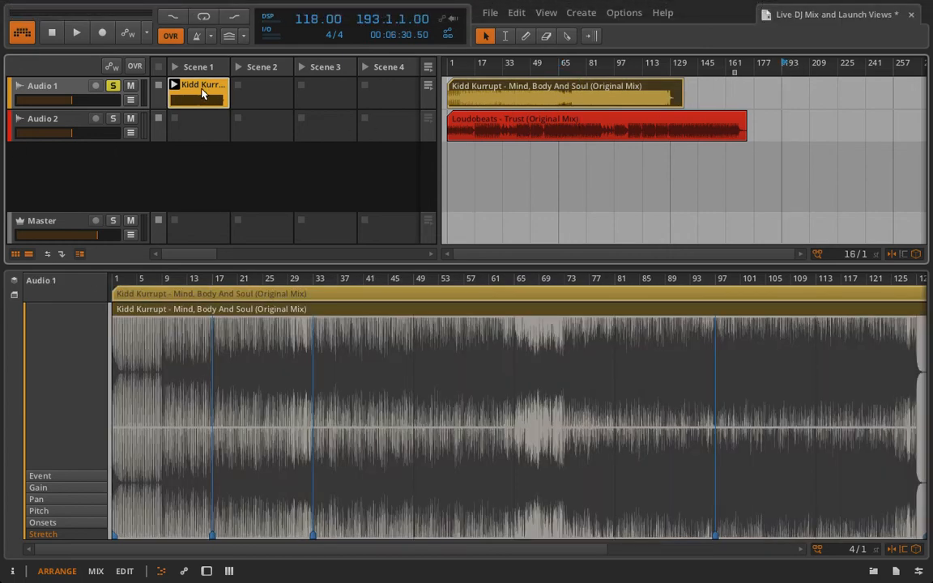
pyautogui.click(102, 32)
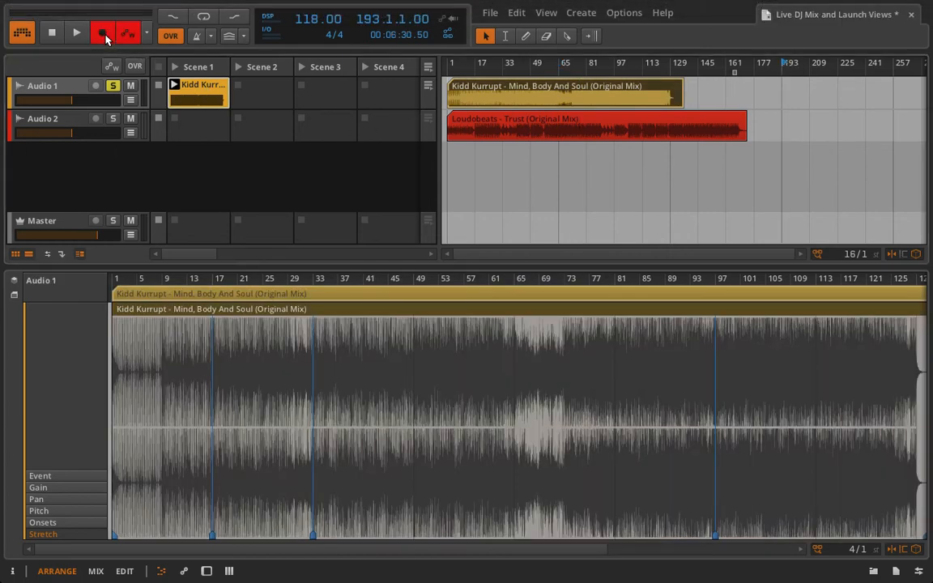
pyautogui.click(172, 86)
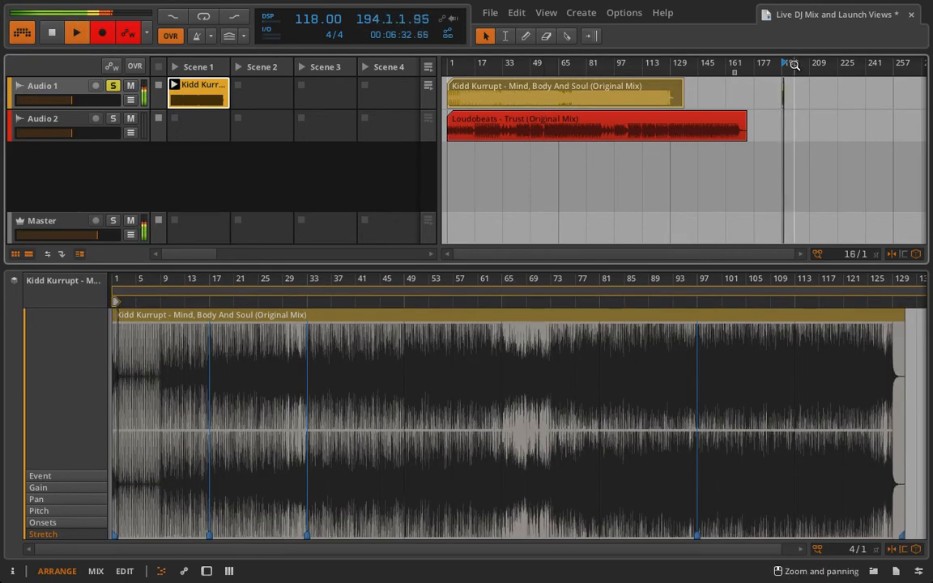
pyautogui.moveTo(792, 64); pyautogui.dragTo(743, 94)
pyautogui.press('space')
pyautogui.click(802, 95)
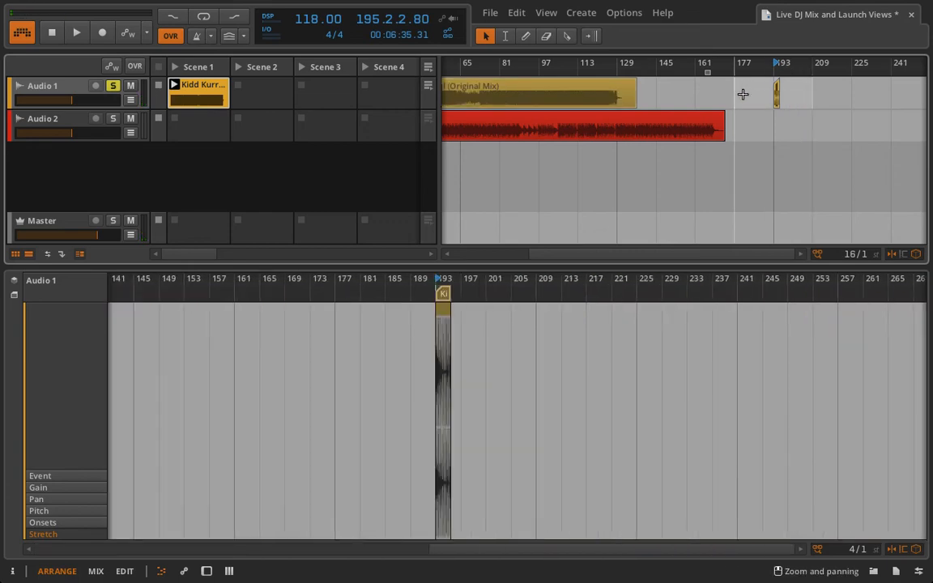
pyautogui.press('Delete')
pyautogui.moveTo(636, 61); pyautogui.dragTo(683, 50)
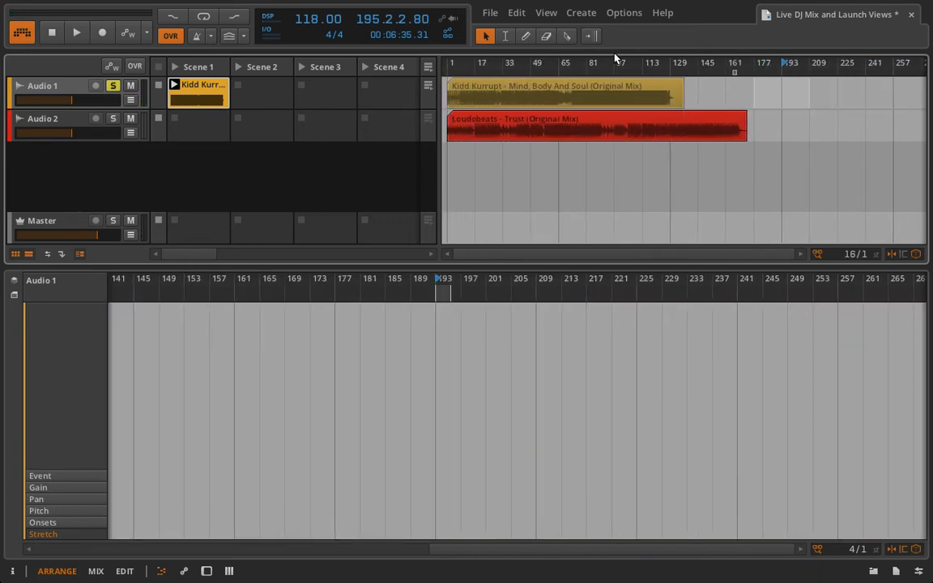
# - Compare the arrangement's Kidd Kurrupt clip with the Scene 1 launcher clip in the editor
pyautogui.click(511, 92)
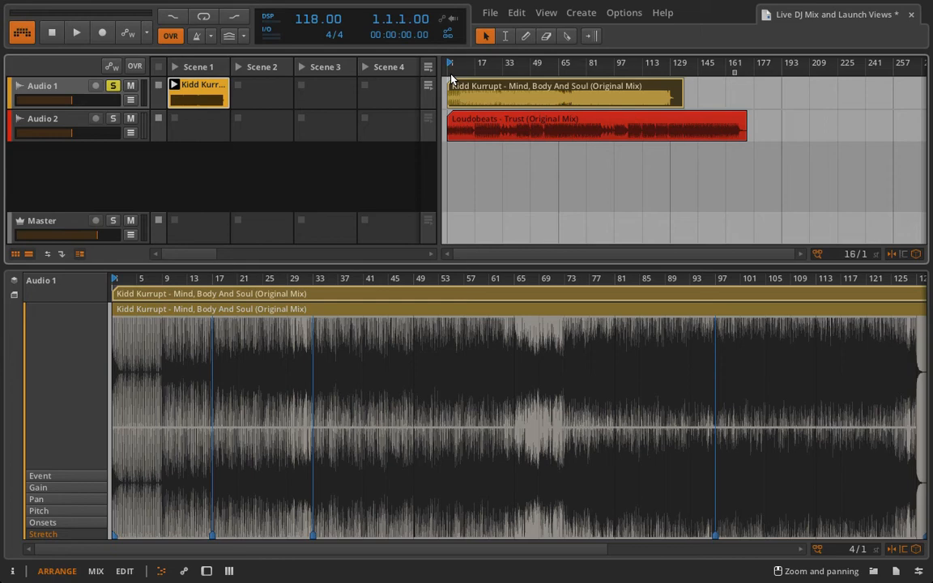
pyautogui.click(203, 92)
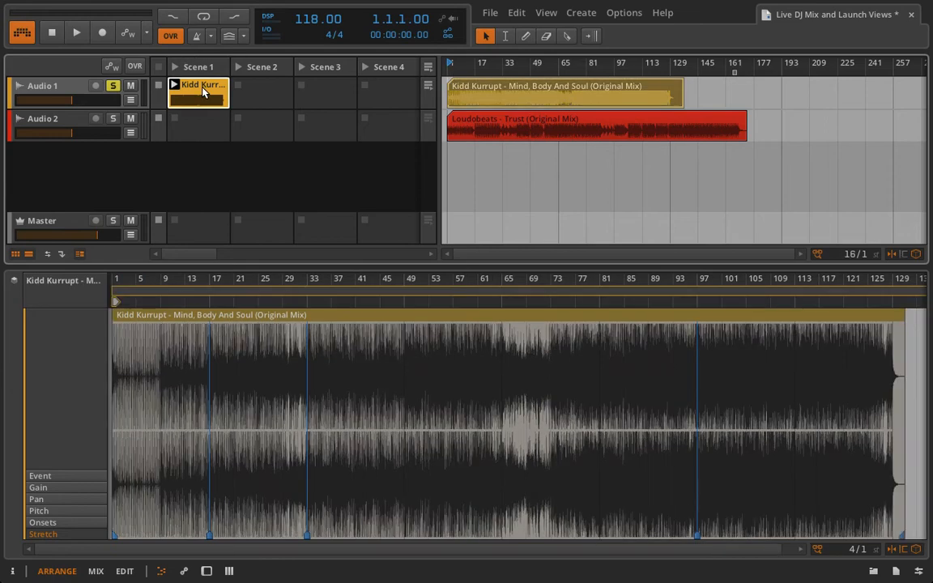
pyautogui.click(500, 92)
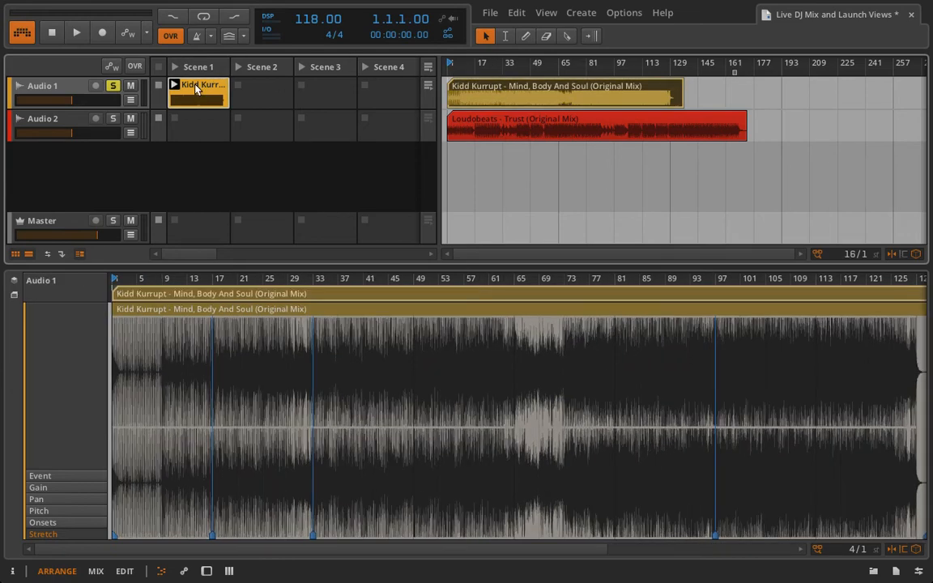
pyautogui.click(199, 92)
pyautogui.click(479, 99)
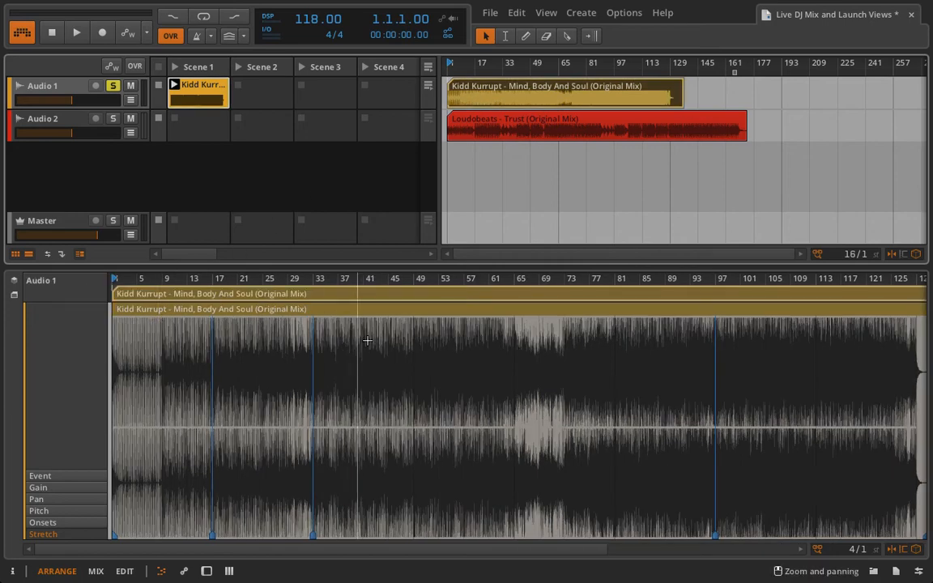
pyautogui.click(198, 89)
pyautogui.click(570, 85)
# - Move the launcher clip's play start to bar 33 and audition it
pyautogui.click(196, 92)
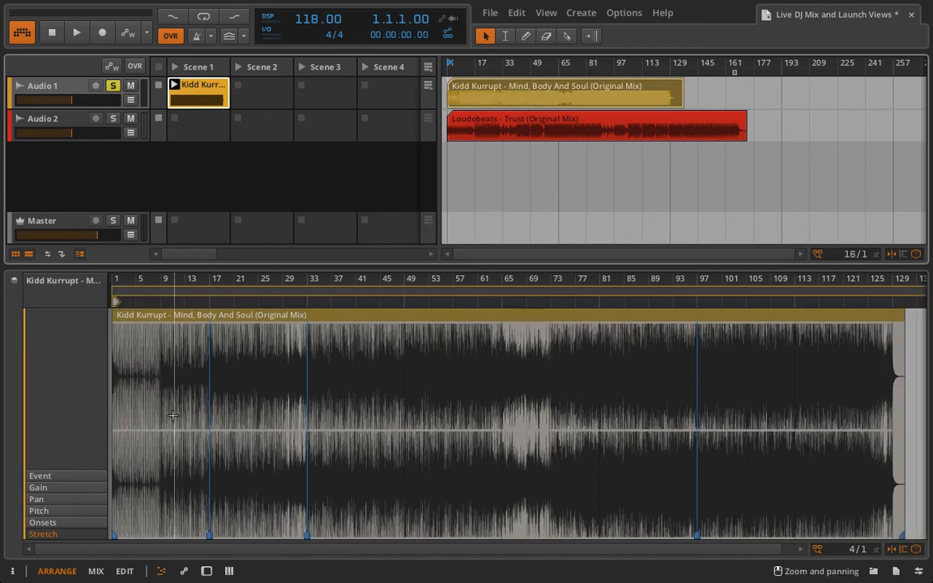
pyautogui.moveTo(222, 277); pyautogui.dragTo(215, 258)
pyautogui.moveTo(162, 302); pyautogui.dragTo(289, 310)
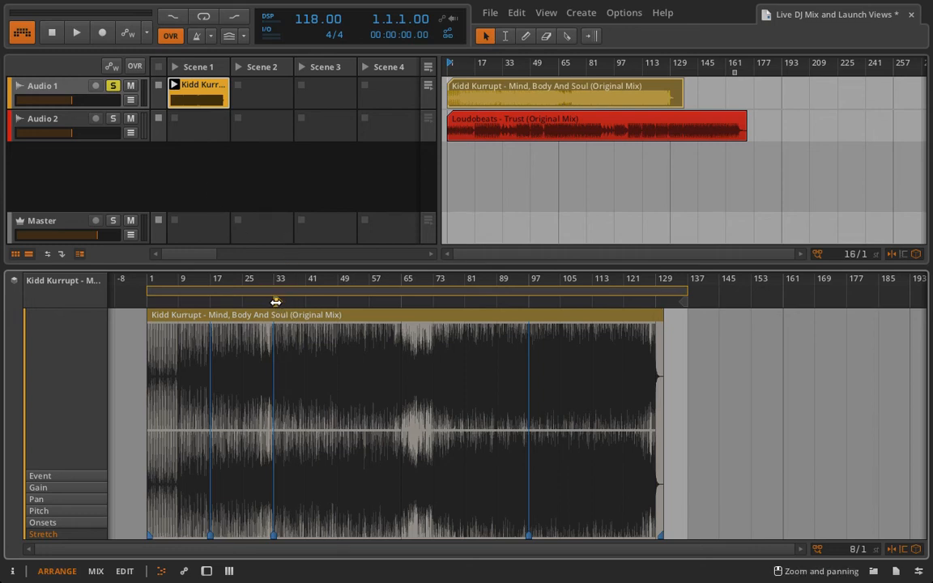
pyautogui.moveTo(276, 302); pyautogui.dragTo(149, 309)
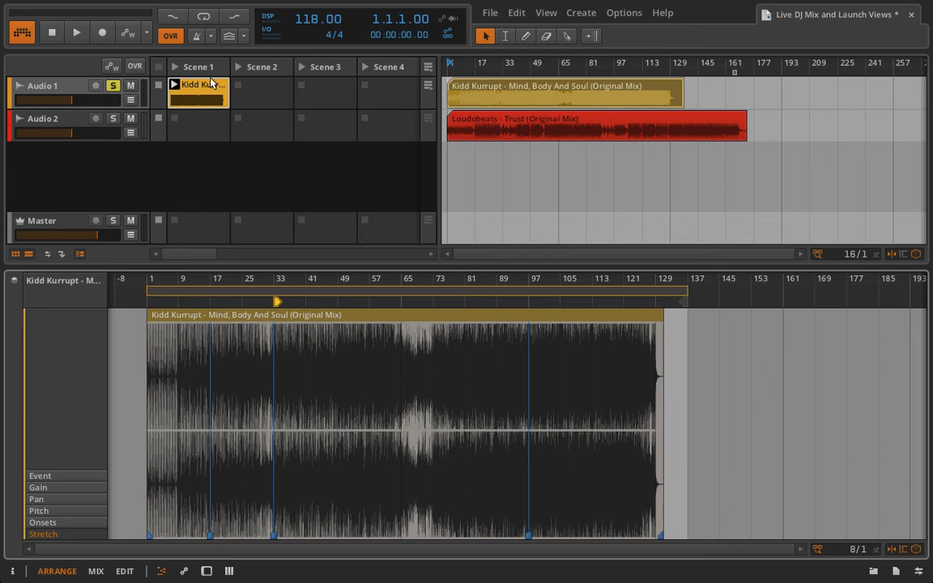
pyautogui.click(173, 85)
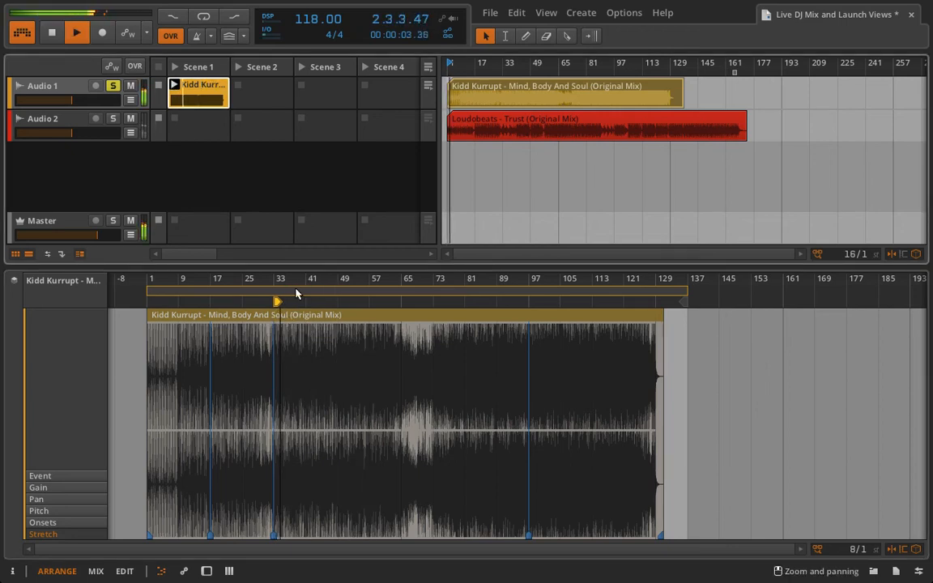
pyautogui.press('space')
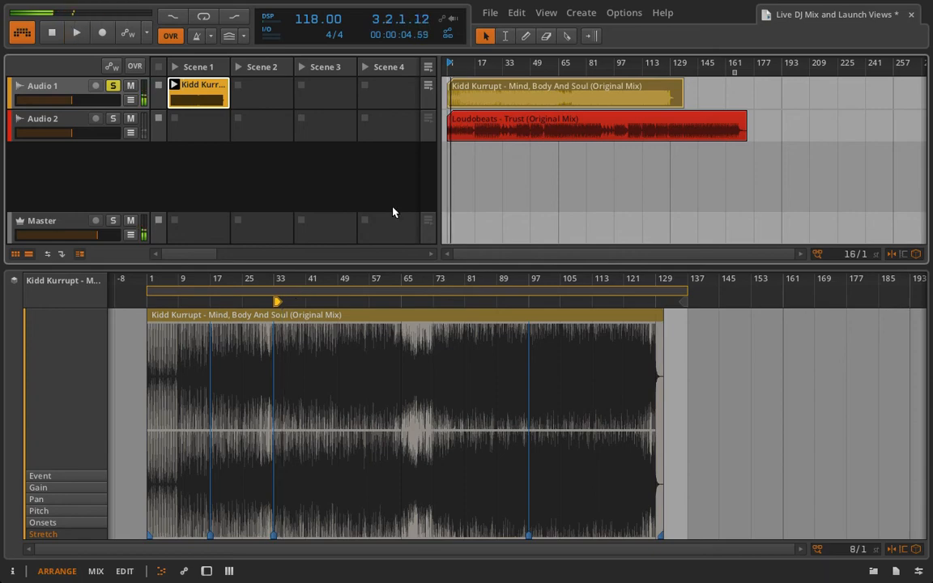
# - Reselect the Kidd Kurrupt launcher clip and show its Mixer Volume automation lane
pyautogui.click(472, 102)
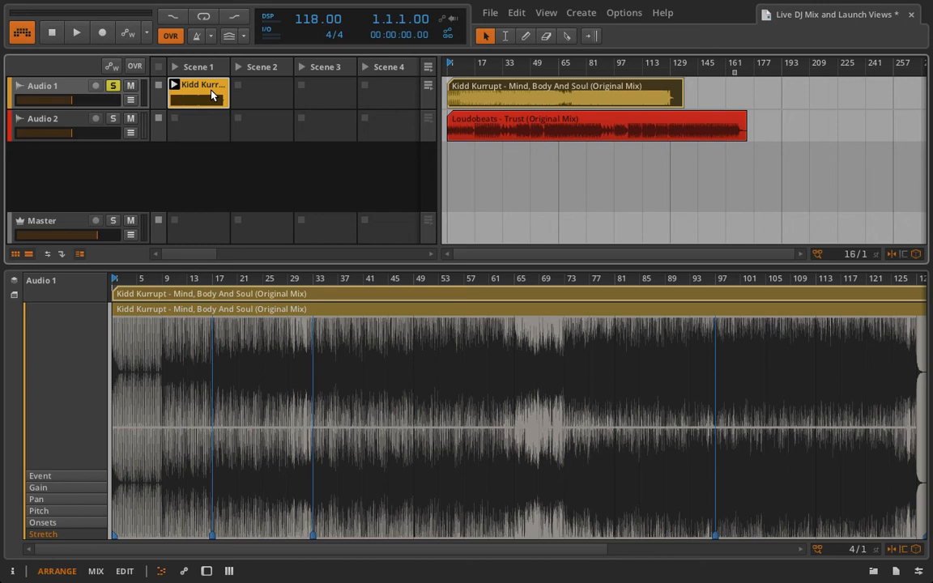
pyautogui.click(211, 95)
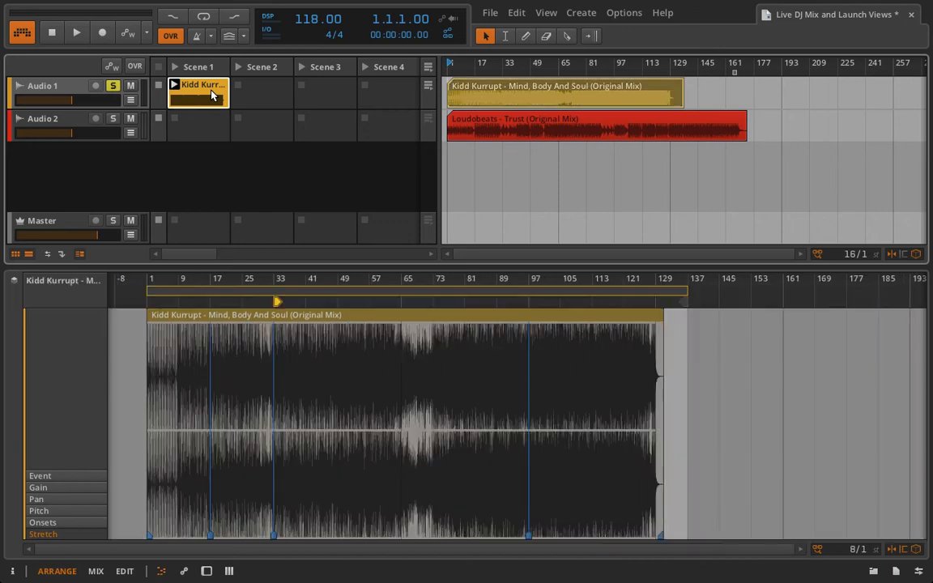
pyautogui.click(183, 572)
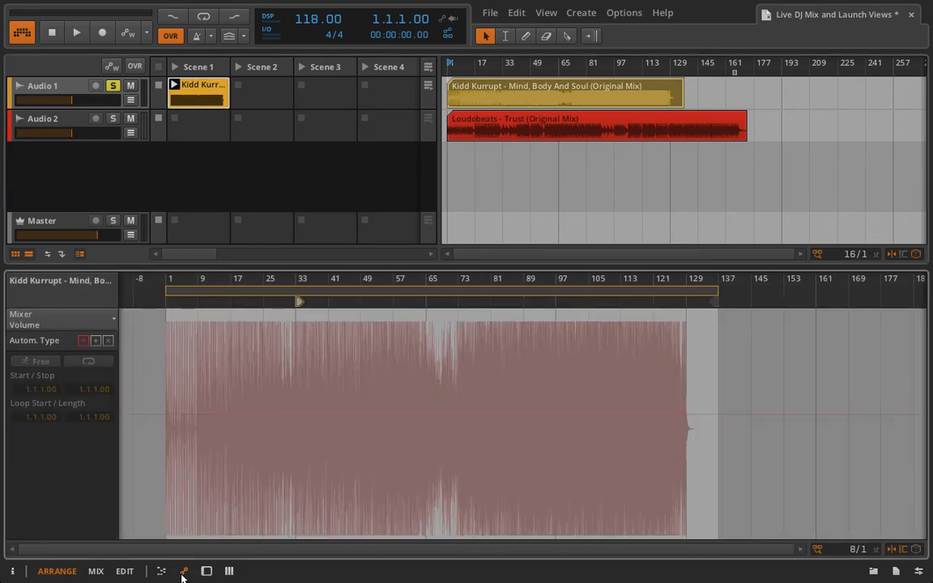
# - Draw a steep volume fade-down at the launcher clip's start and reset play start to bar 1
pyautogui.click(168, 321)
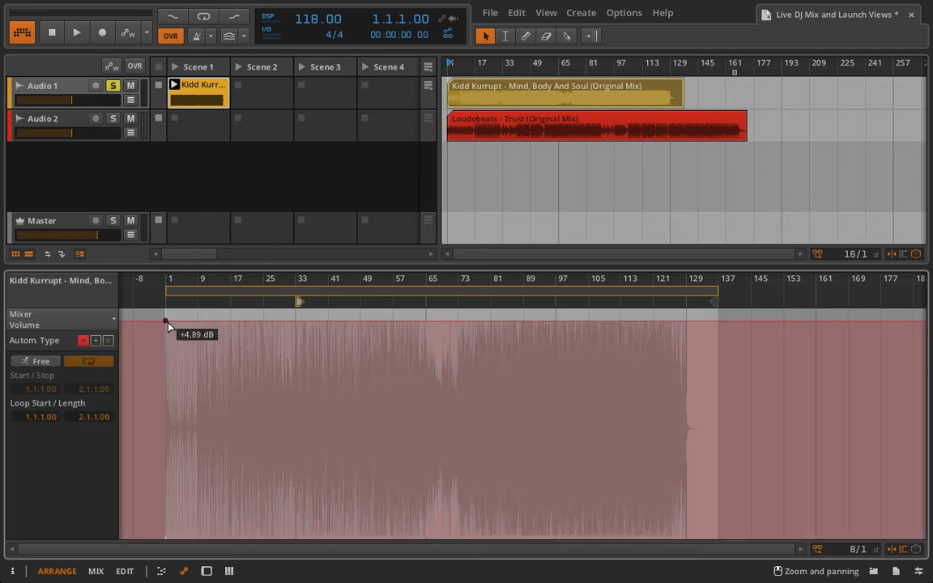
pyautogui.moveTo(168, 323); pyautogui.dragTo(165, 375)
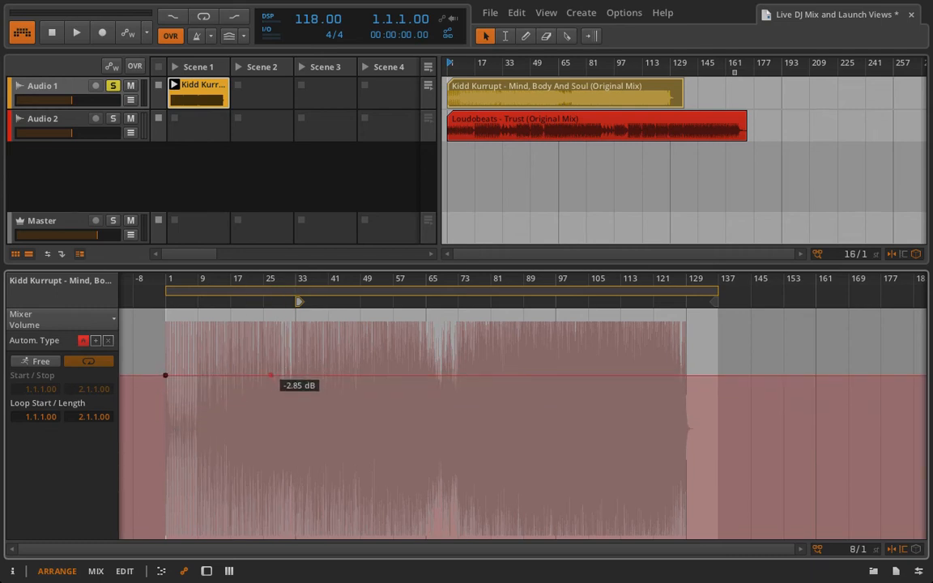
pyautogui.moveTo(271, 376); pyautogui.dragTo(360, 502)
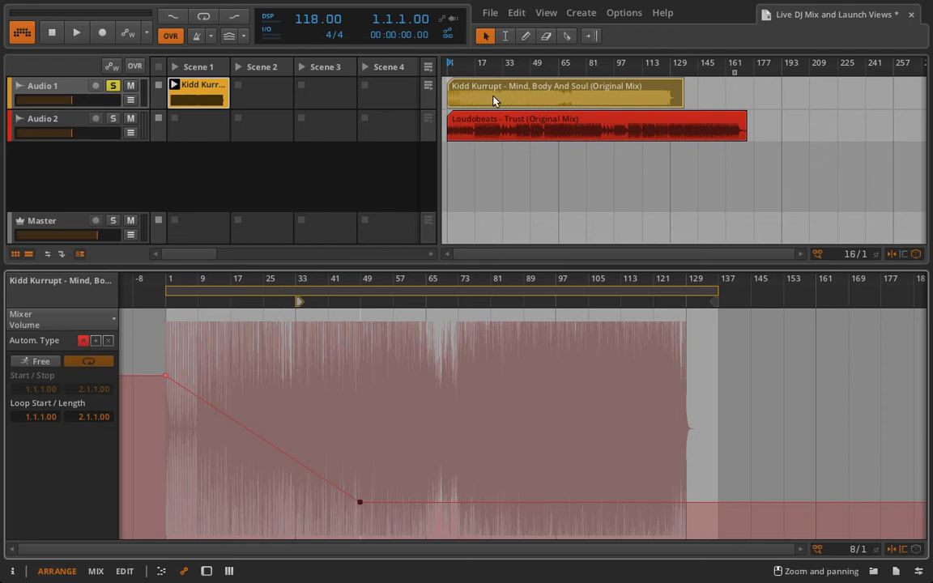
pyautogui.click(173, 85)
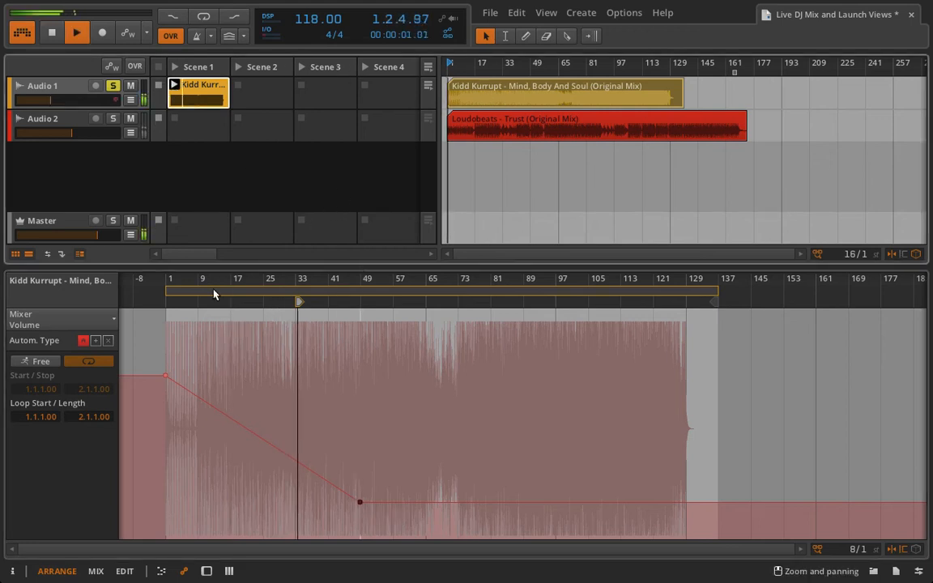
pyautogui.moveTo(302, 305); pyautogui.dragTo(171, 302)
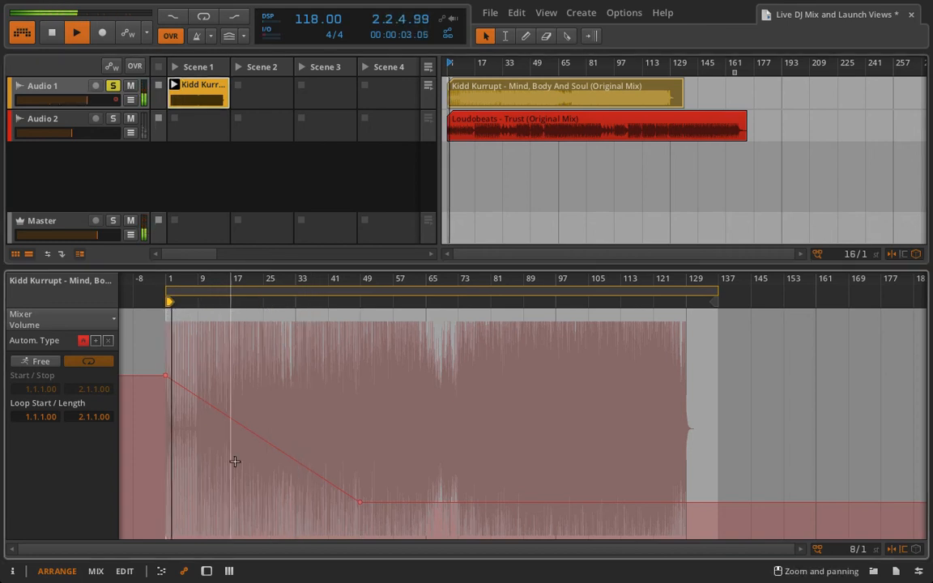
pyautogui.moveTo(359, 504); pyautogui.dragTo(208, 487)
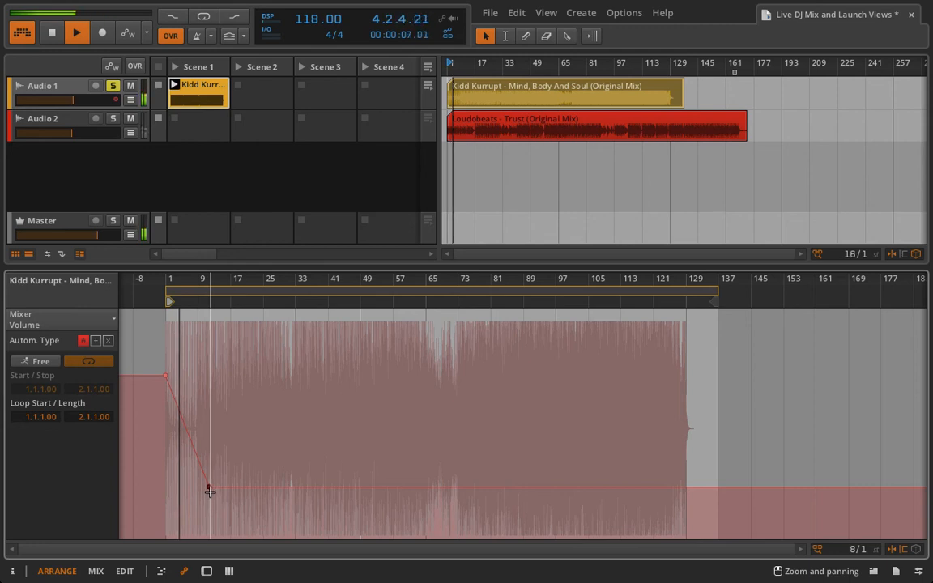
pyautogui.moveTo(209, 492); pyautogui.dragTo(197, 511)
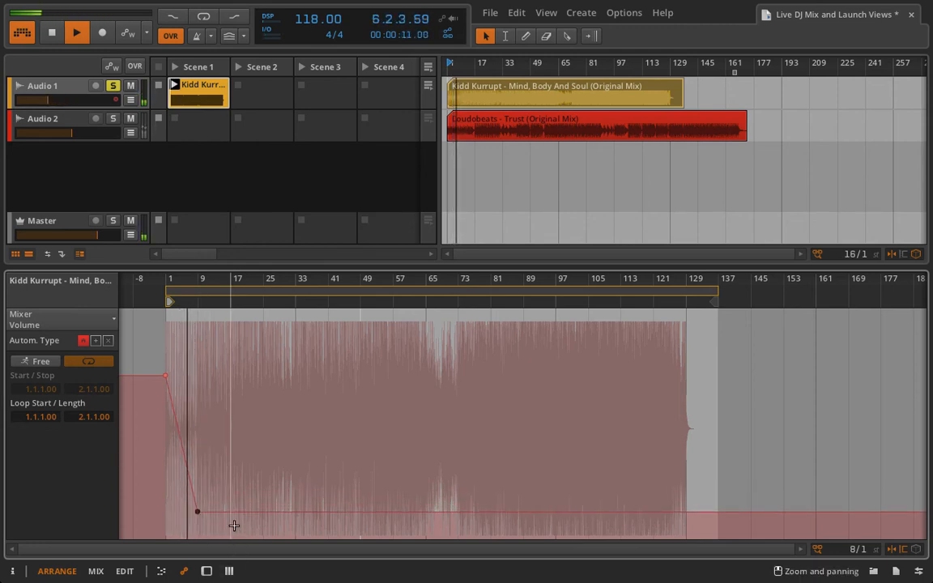
pyautogui.press('space')
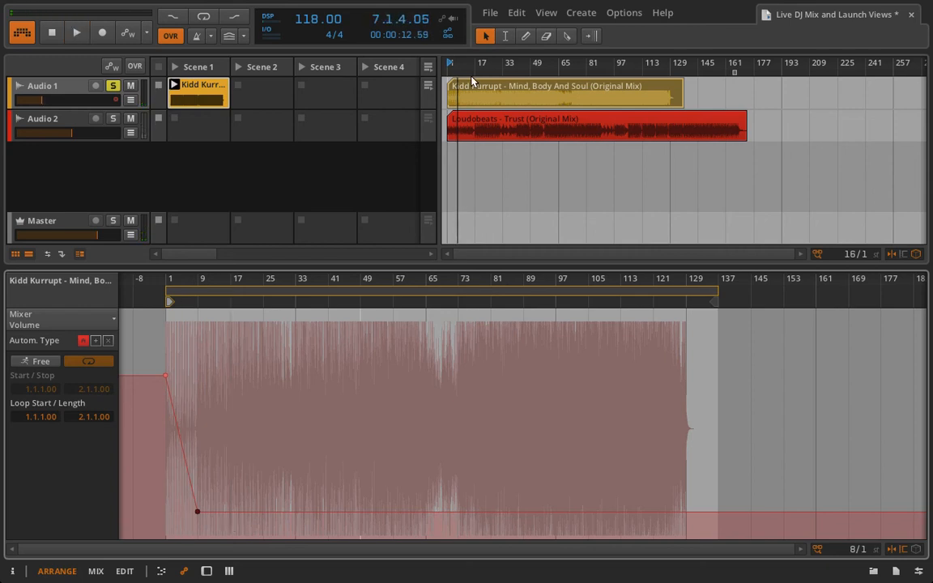
# - Return Audio 1 to arrangement playback and play the arrangement from the start
pyautogui.click(427, 70)
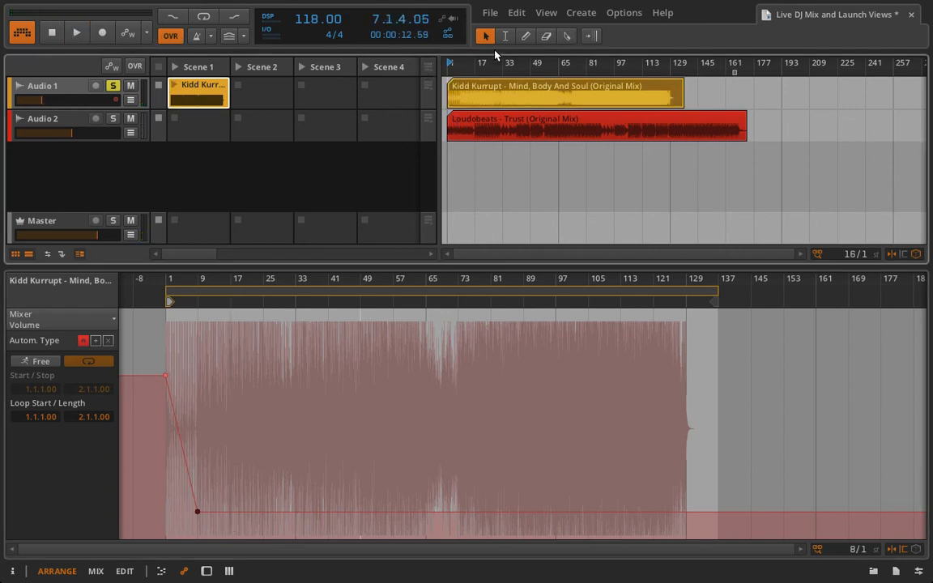
pyautogui.click(77, 34)
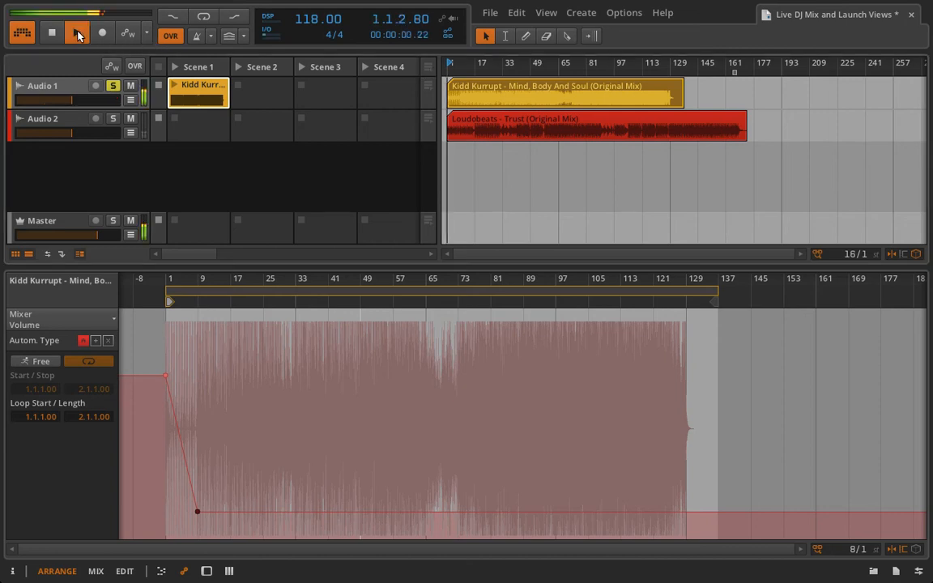
pyautogui.click(475, 104)
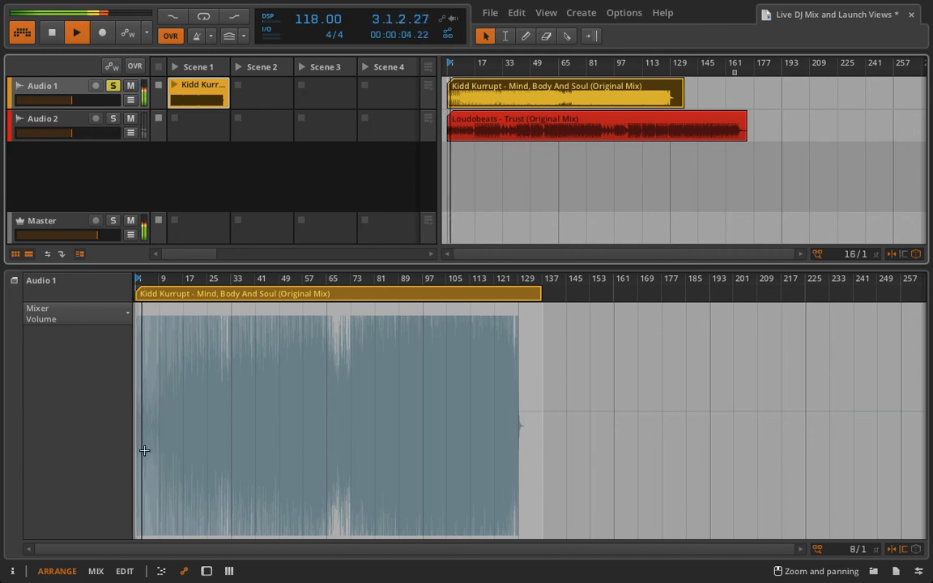
# - Add volume points on Audio 1's arrangement lane, then delete them
pyautogui.doubleClick(140, 384)
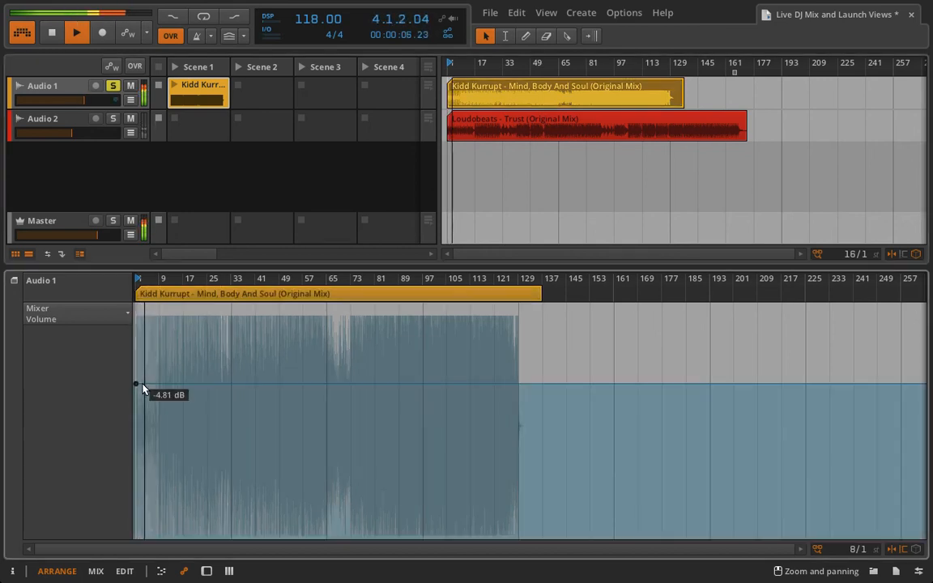
pyautogui.moveTo(207, 385); pyautogui.dragTo(99, 437)
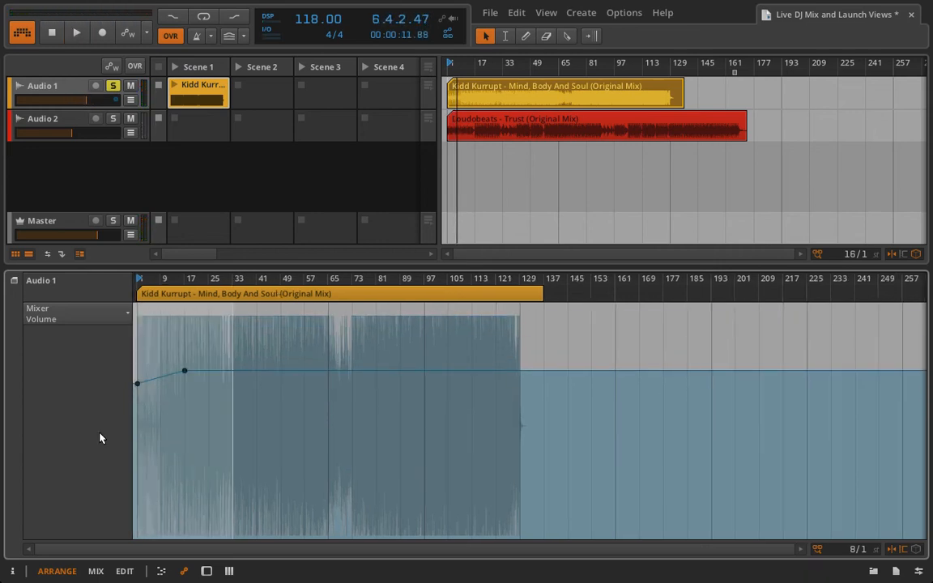
pyautogui.press('Delete')
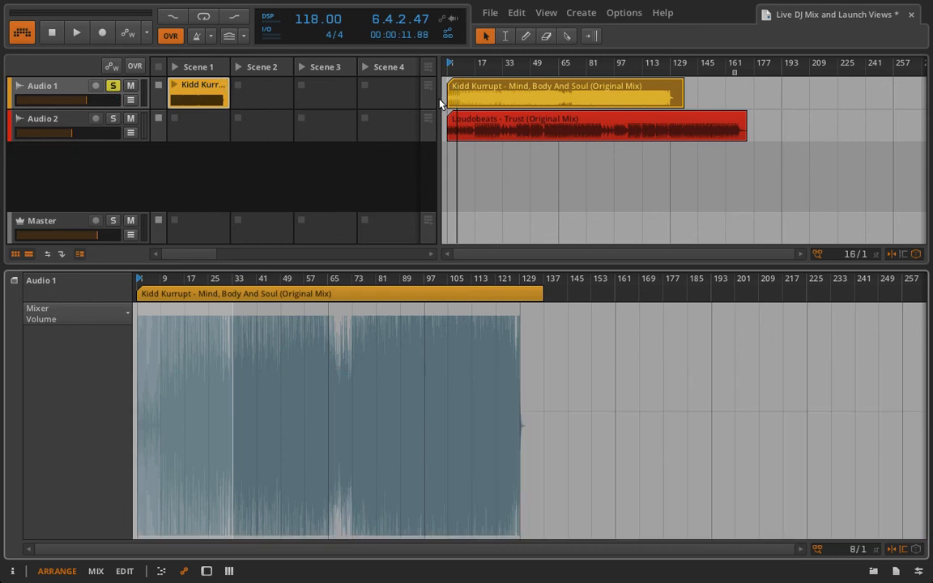
# - Delete both fade points from the launcher clip and return to the arrangement clip's audio editor
pyautogui.click(208, 89)
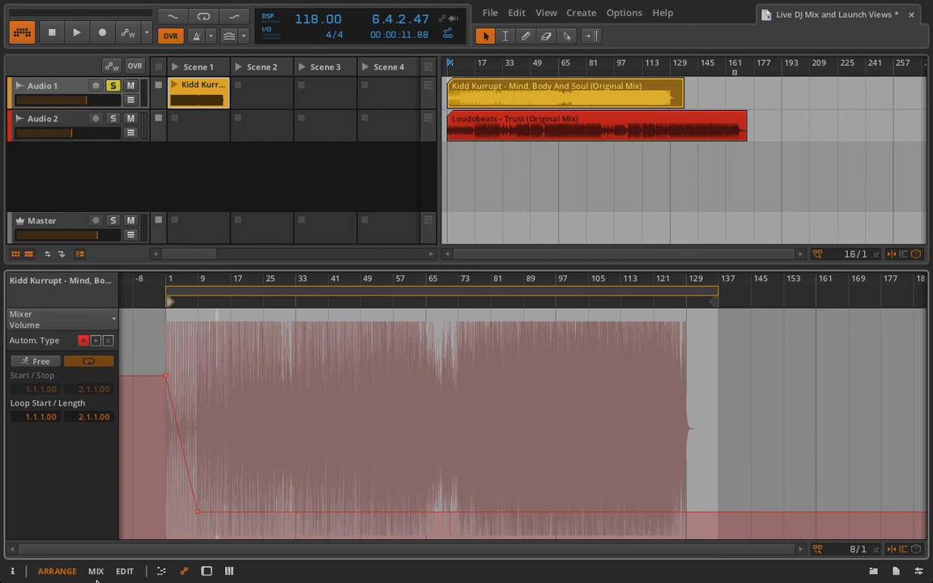
pyautogui.moveTo(252, 492); pyautogui.dragTo(143, 350)
pyautogui.press('Delete')
pyautogui.moveTo(196, 442); pyautogui.dragTo(258, 534)
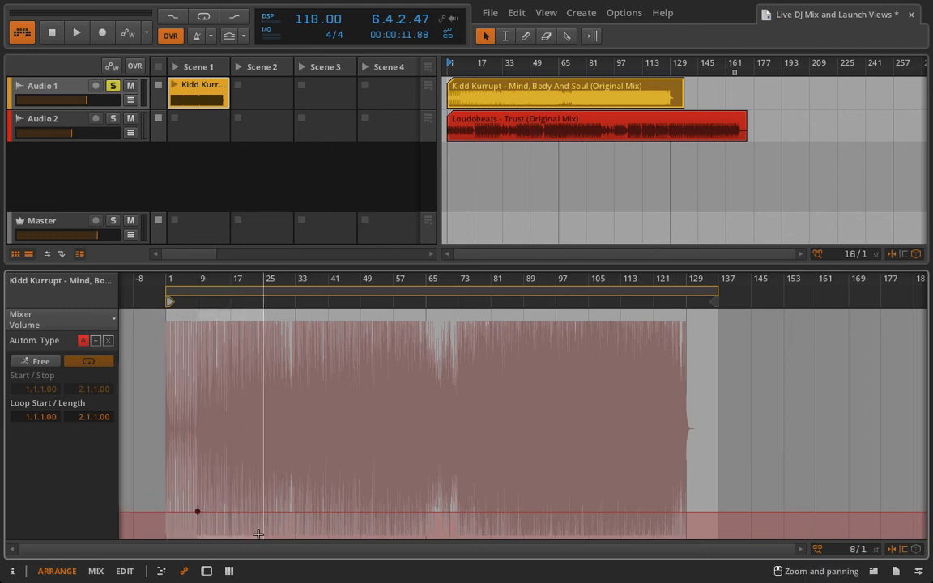
pyautogui.press('Delete')
pyautogui.click(511, 84)
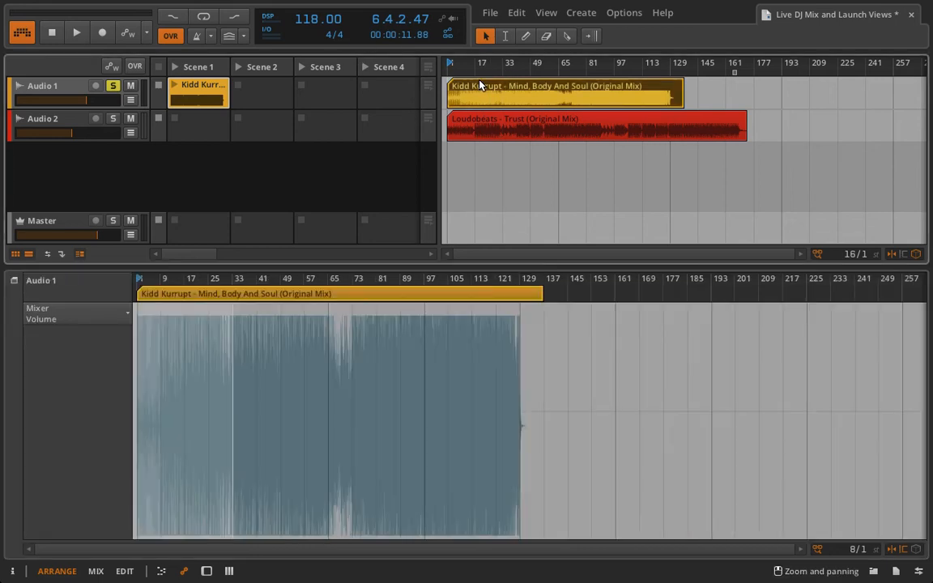
pyautogui.click(161, 572)
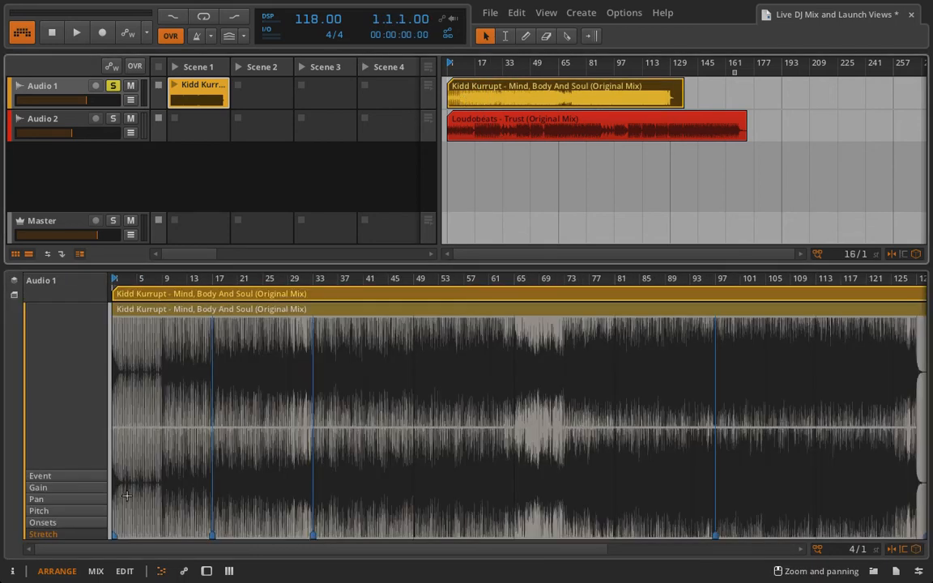
# - Add a Reverb device to Audio 1's device chain from the audio effects list
pyautogui.click(206, 571)
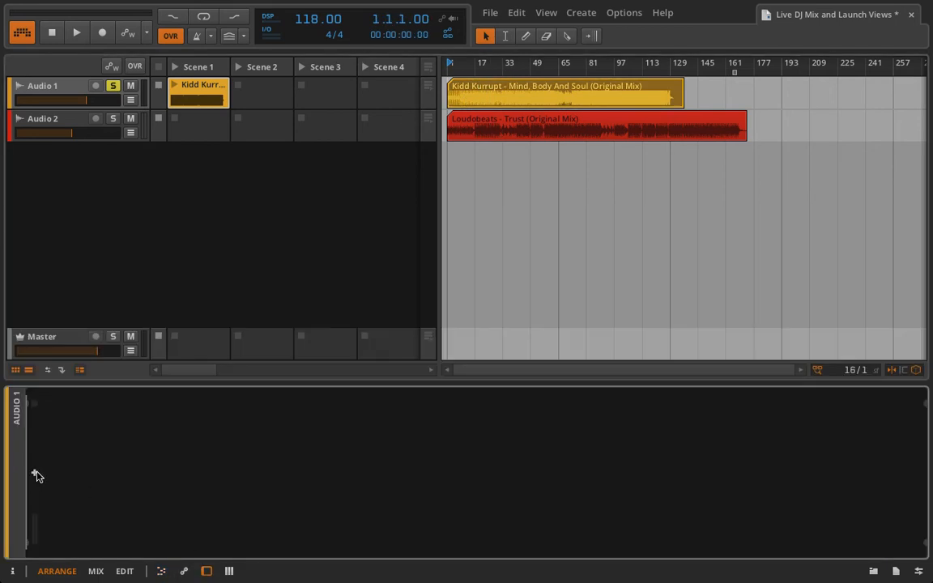
pyautogui.click(35, 475)
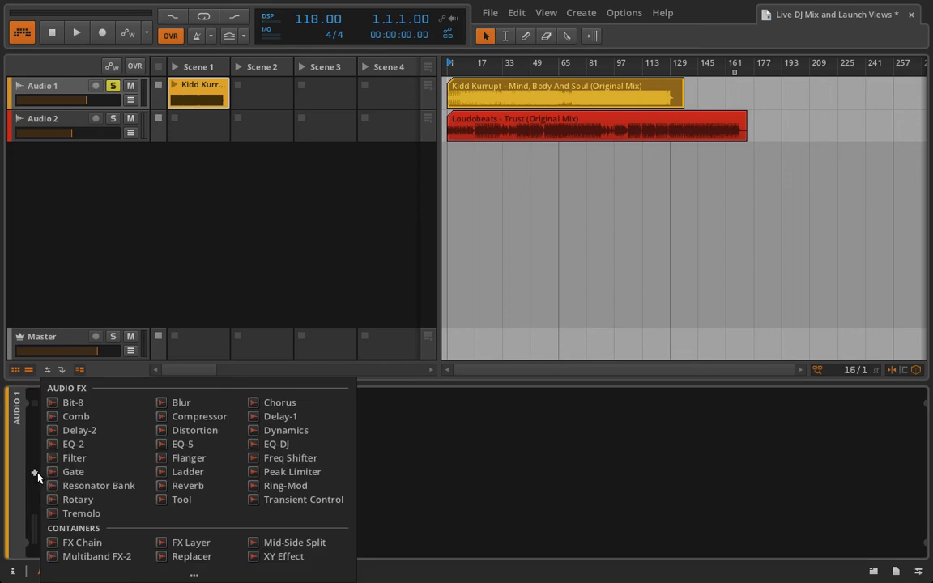
pyautogui.click(204, 487)
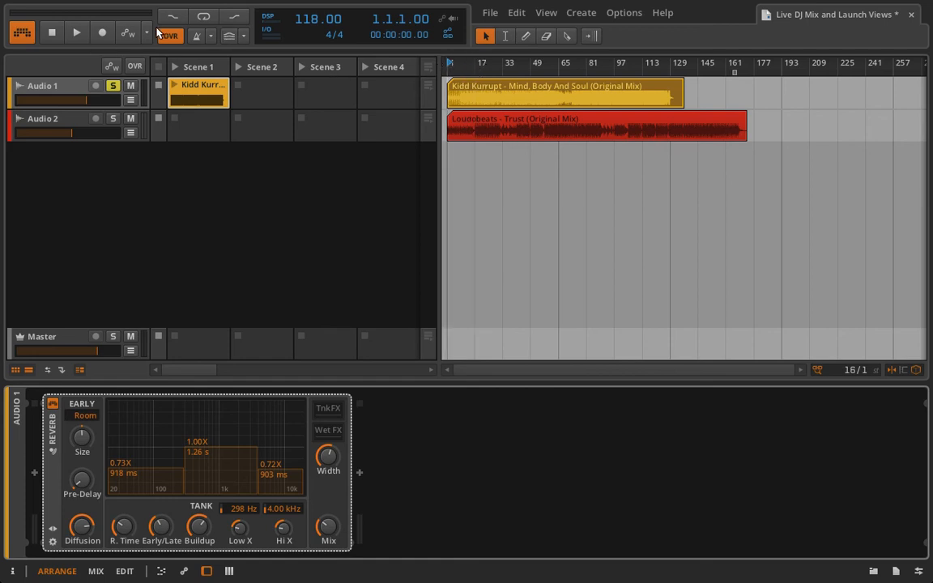
# - Raise the Reverb's wet mix and set early reflections to 0.65X / 819 ms while playing
pyautogui.click(77, 33)
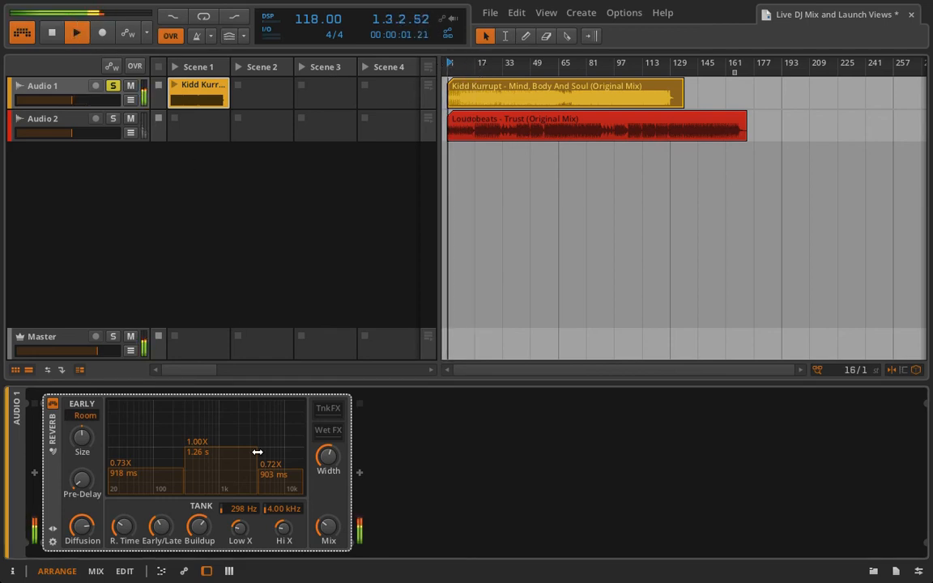
pyautogui.moveTo(324, 532); pyautogui.dragTo(324, 535)
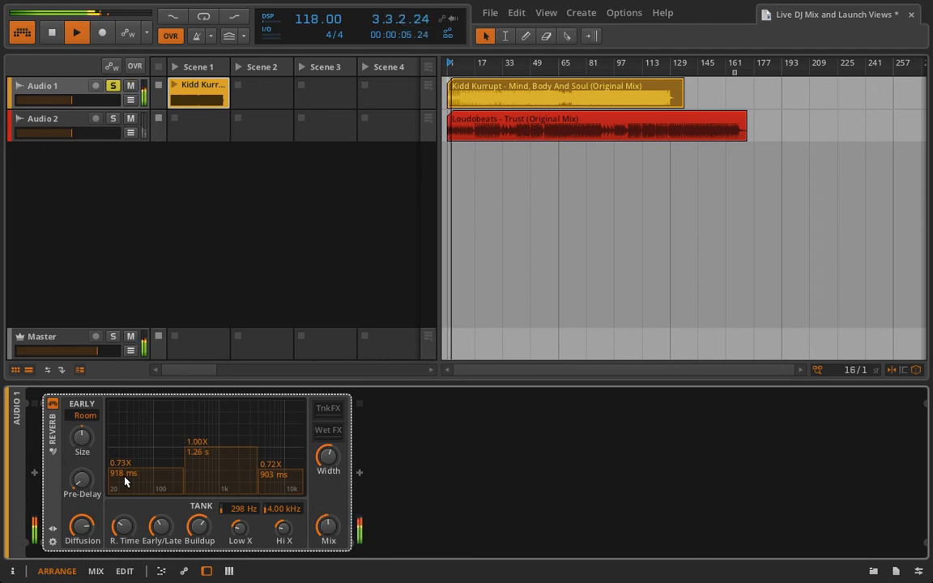
pyautogui.moveTo(124, 482); pyautogui.dragTo(130, 491)
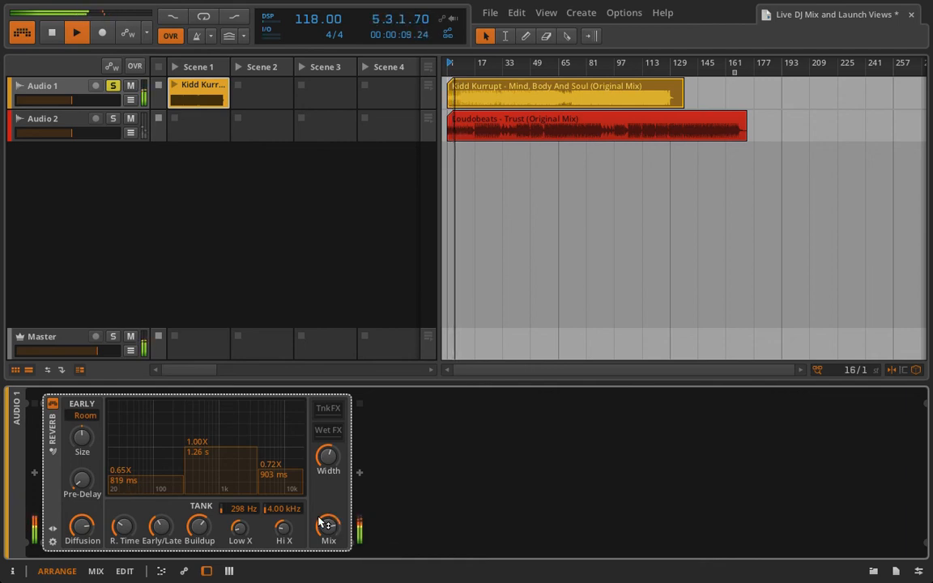
pyautogui.press('space')
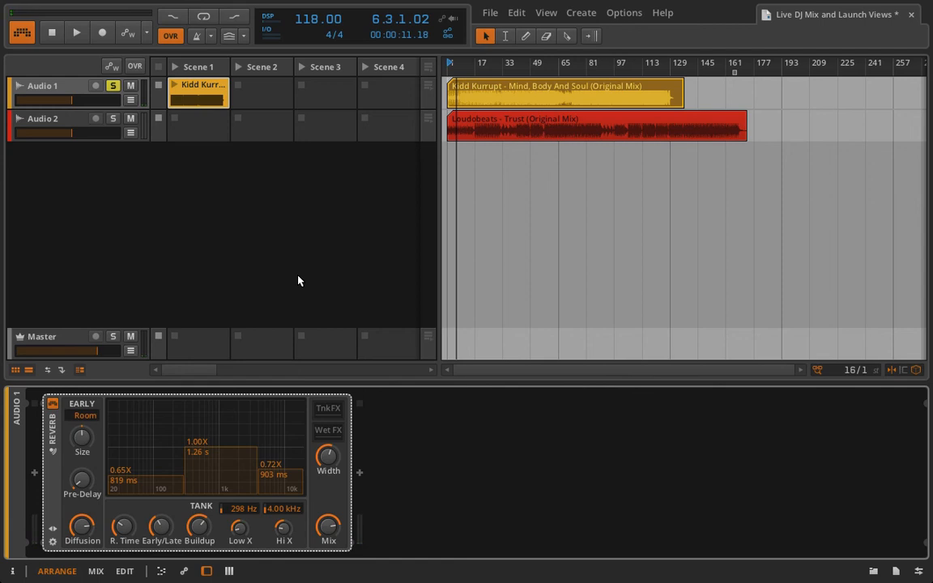
# - Launch the Scene 1 clip, compare the reverb off and on, and open the clip for editing
pyautogui.click(173, 86)
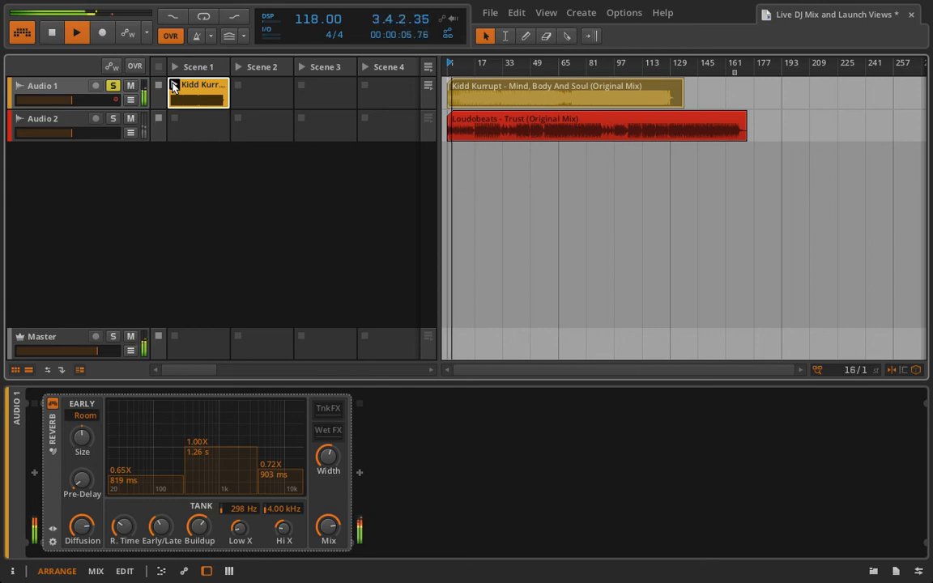
pyautogui.press('space')
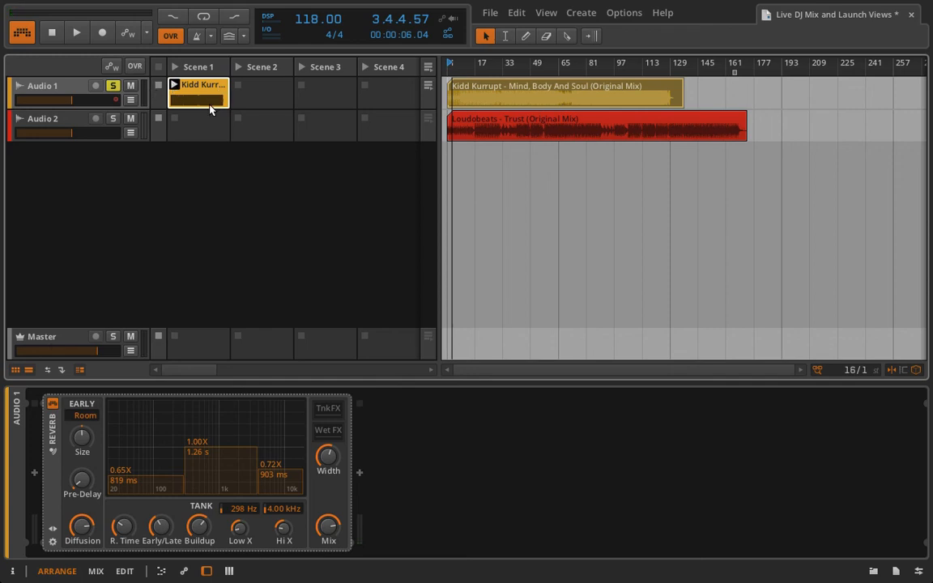
pyautogui.click(52, 405)
pyautogui.click(52, 405)
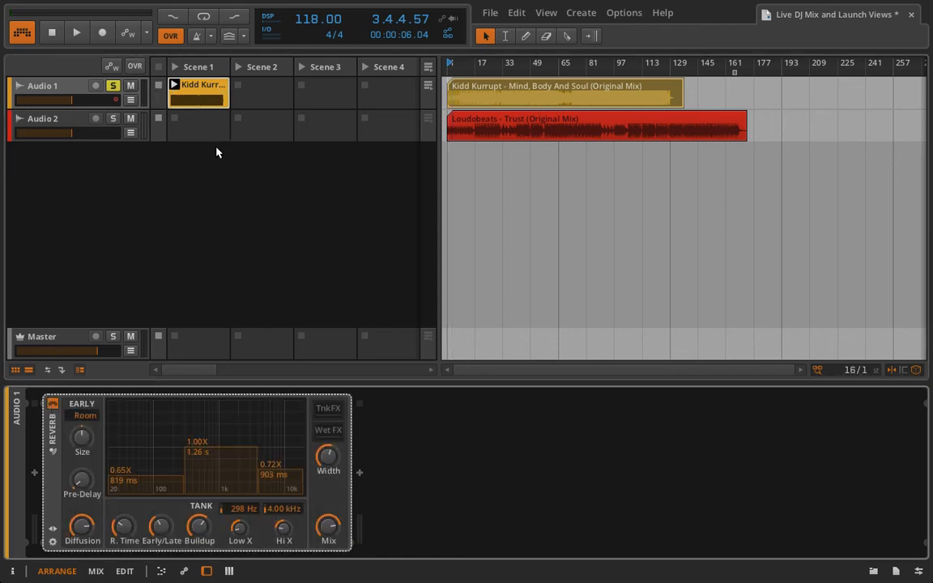
pyautogui.doubleClick(206, 96)
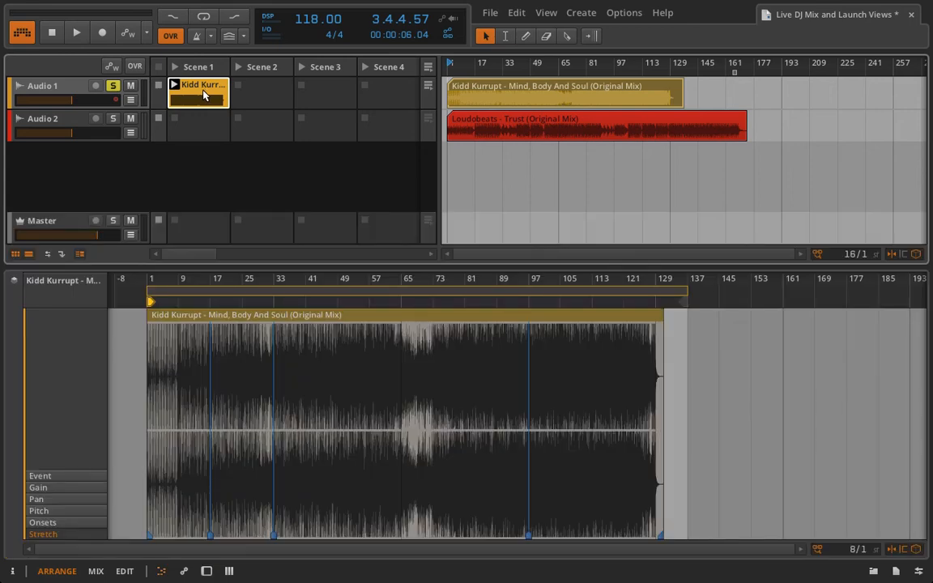
# - Add a Reverb Device On automation point set to Off on the Scene 1 clip and audition it
pyautogui.click(184, 571)
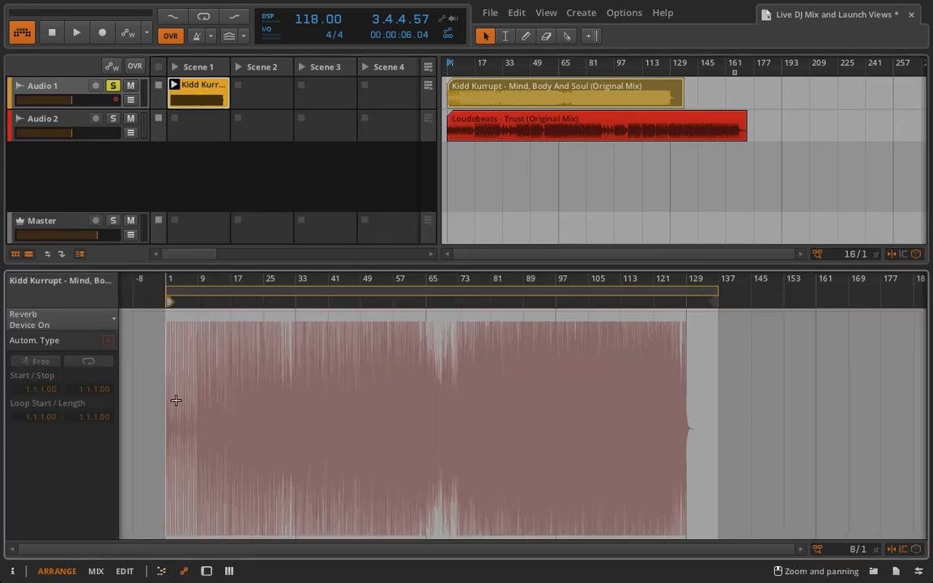
pyautogui.click(81, 323)
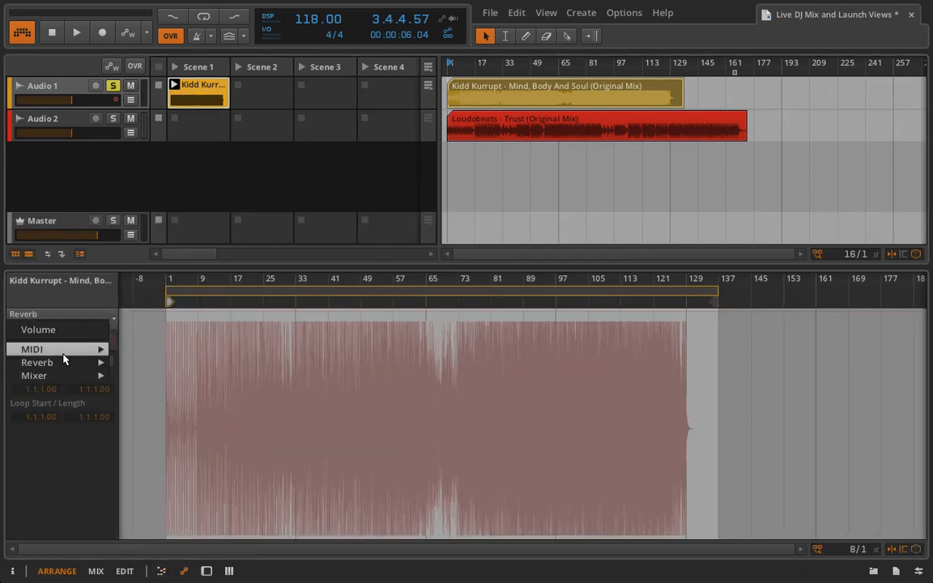
pyautogui.moveTo(63, 363)
pyautogui.click(178, 299)
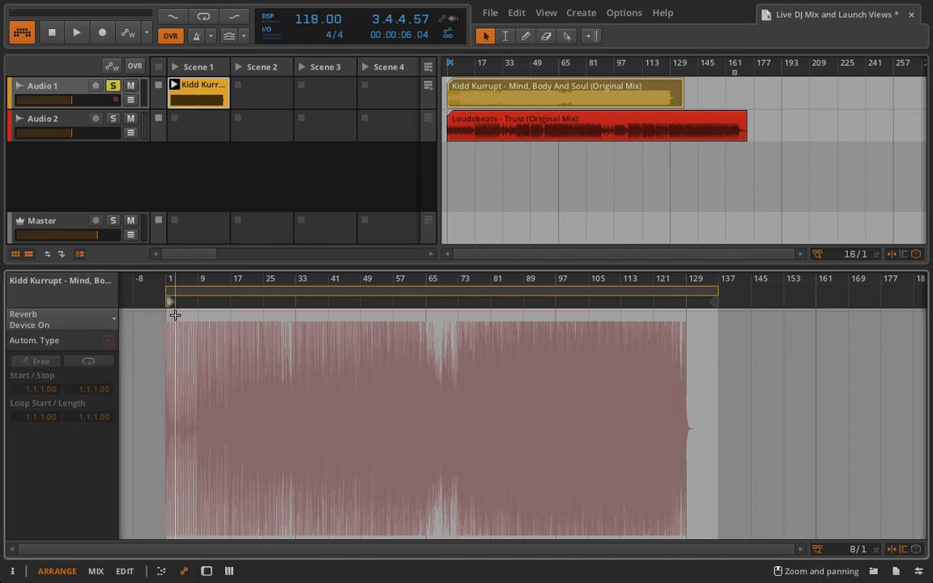
pyautogui.click(173, 313)
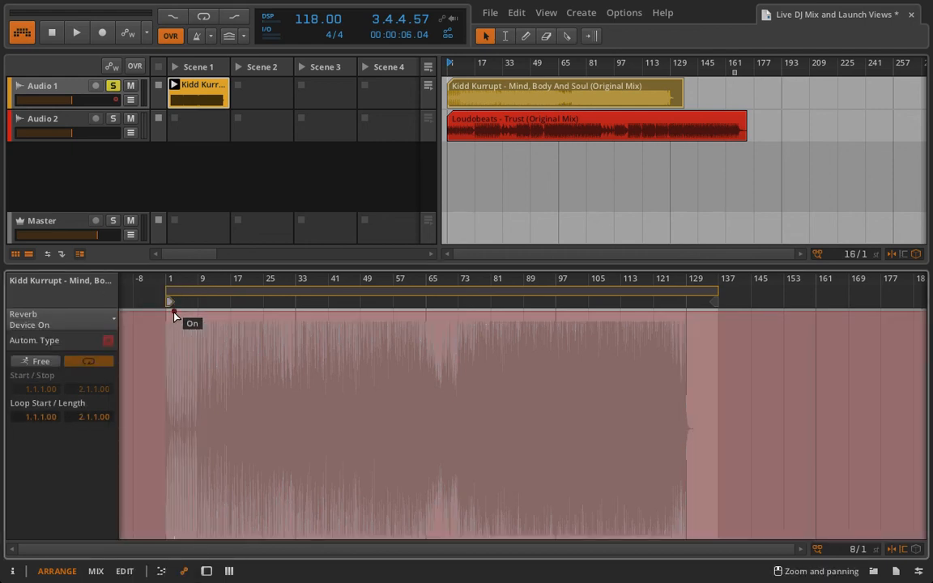
pyautogui.moveTo(174, 315); pyautogui.dragTo(178, 536)
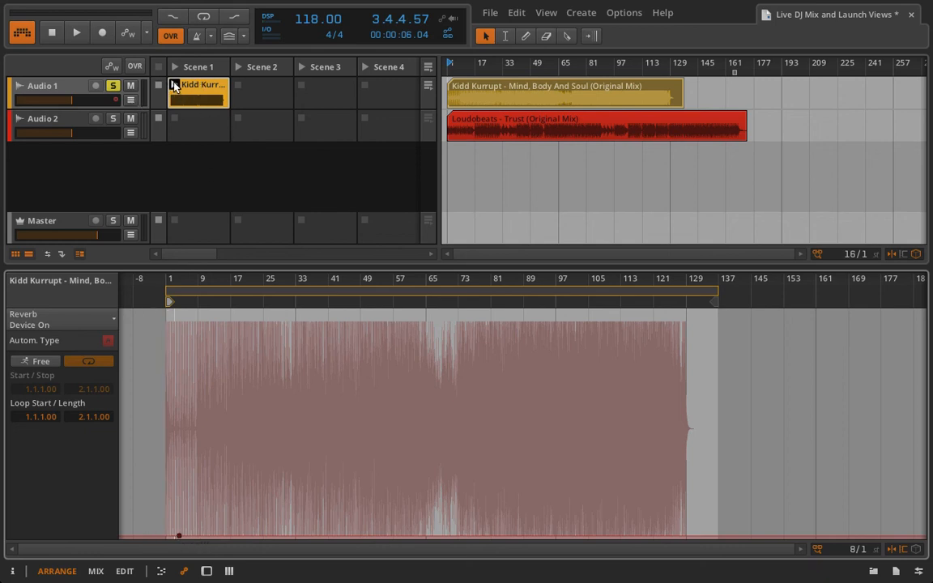
pyautogui.click(174, 86)
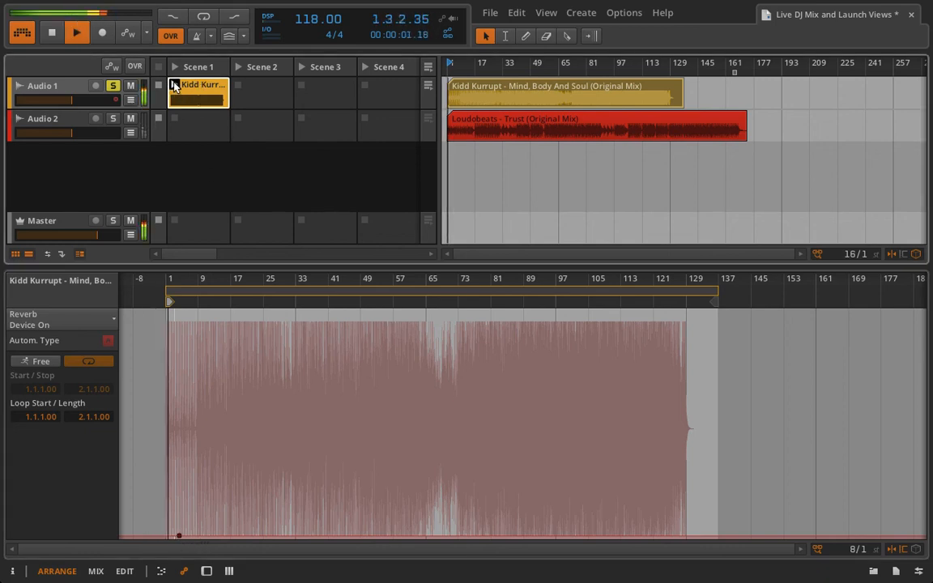
pyautogui.click(466, 90)
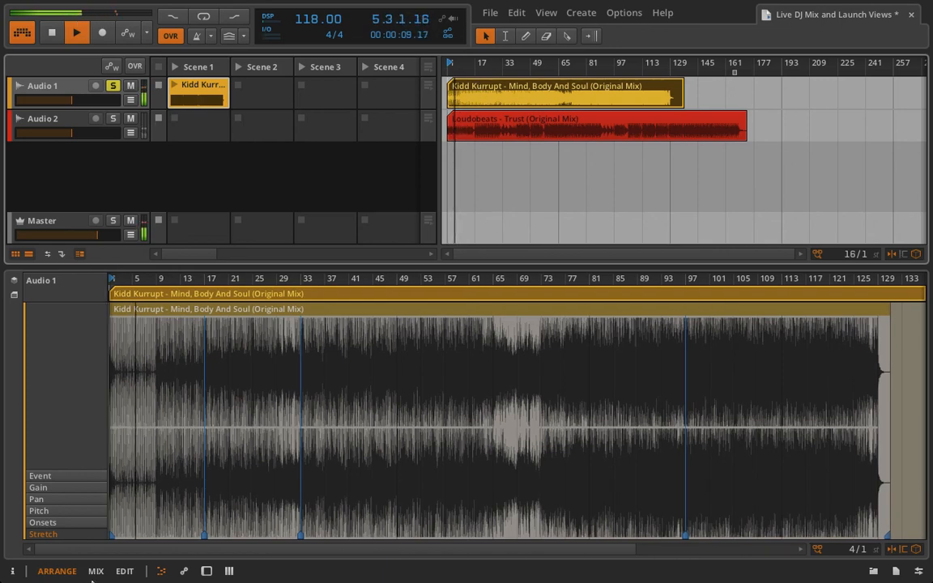
# - Add a Reverb Device On automation point set to On on the arrangement clip
pyautogui.click(186, 571)
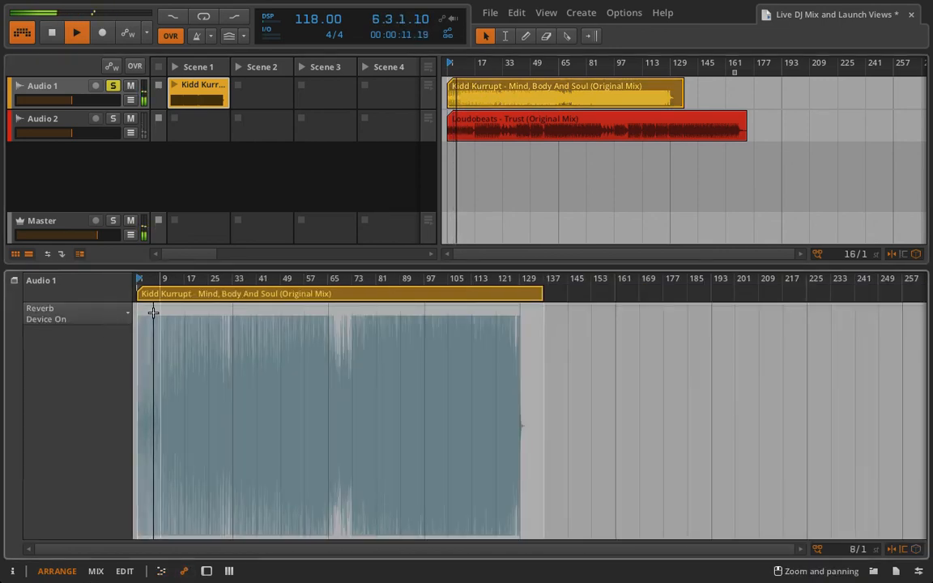
pyautogui.click(149, 308)
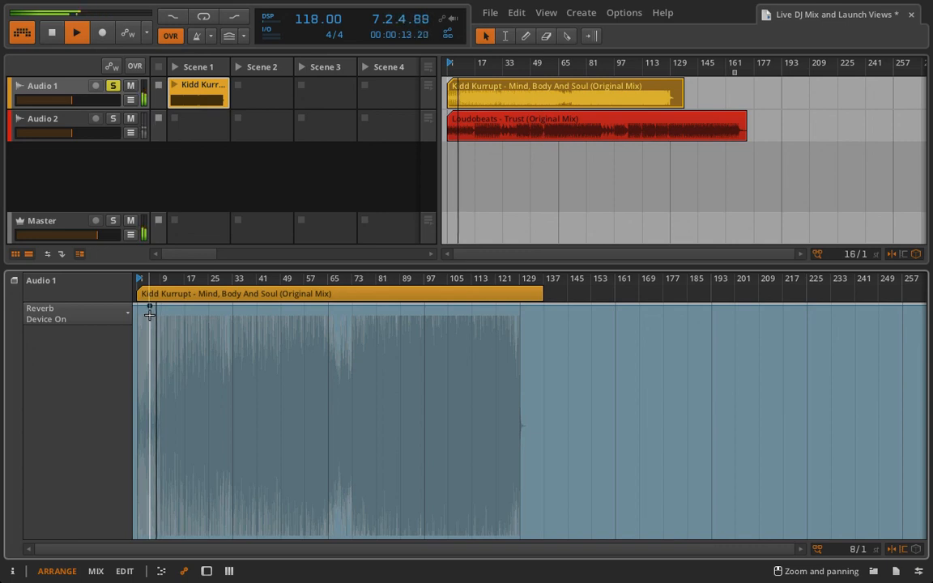
pyautogui.doubleClick(150, 306)
pyautogui.moveTo(151, 307)
pyautogui.mouseDown()
pyautogui.moveTo(150, 536)
pyautogui.moveTo(149, 307)
pyautogui.mouseUp()
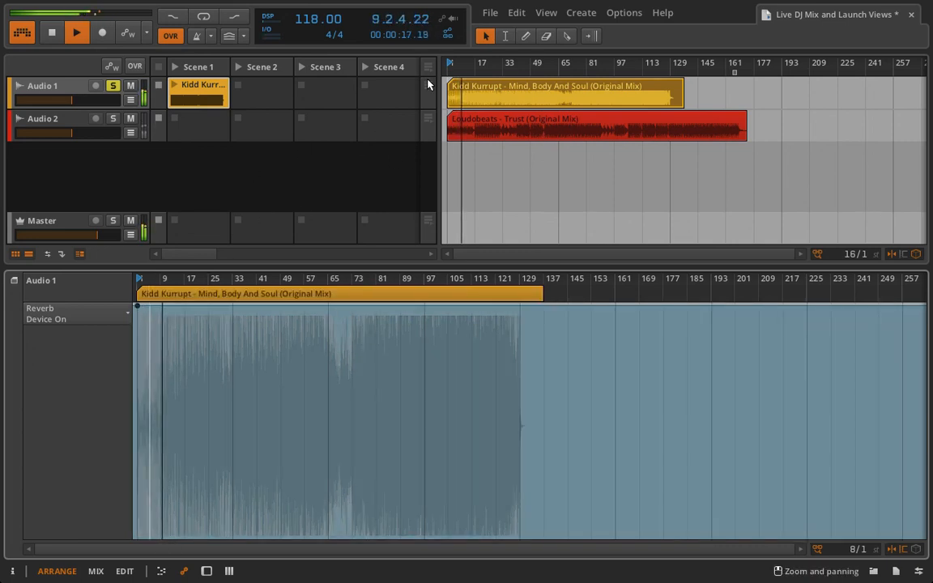
# - Launch Scene 1, go back to the arrangement, stop, and enlarge the launcher/arranger area
pyautogui.click(176, 87)
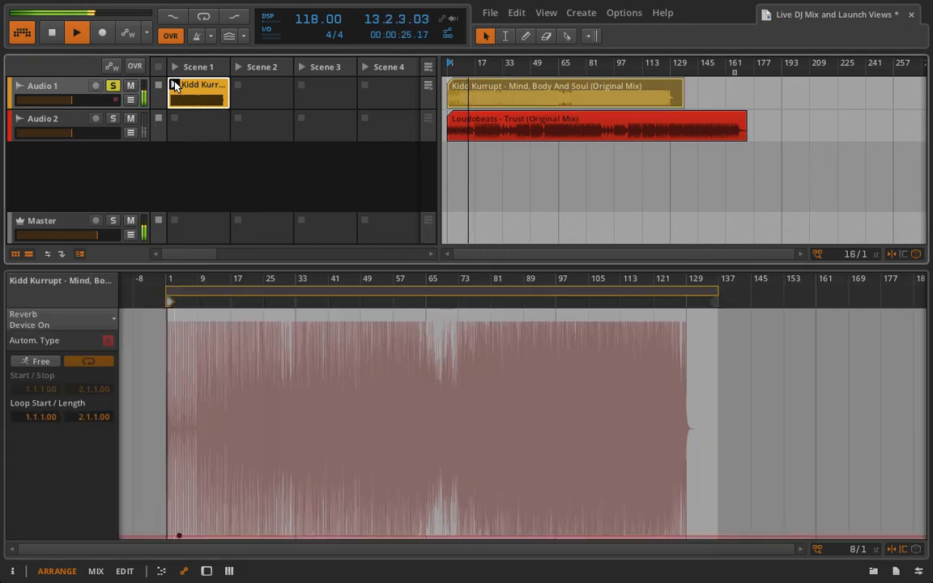
pyautogui.click(428, 68)
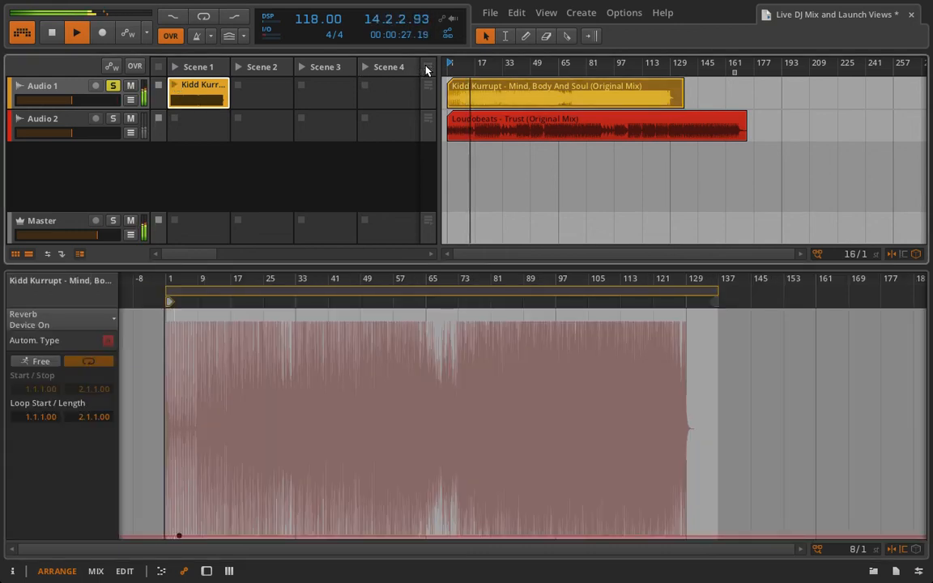
pyautogui.press('space')
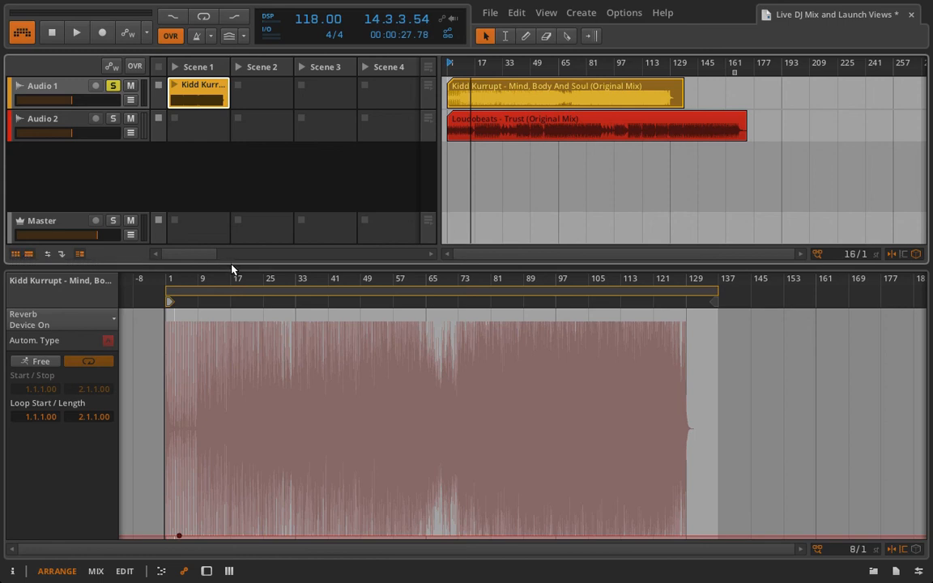
pyautogui.moveTo(230, 266); pyautogui.dragTo(230, 379)
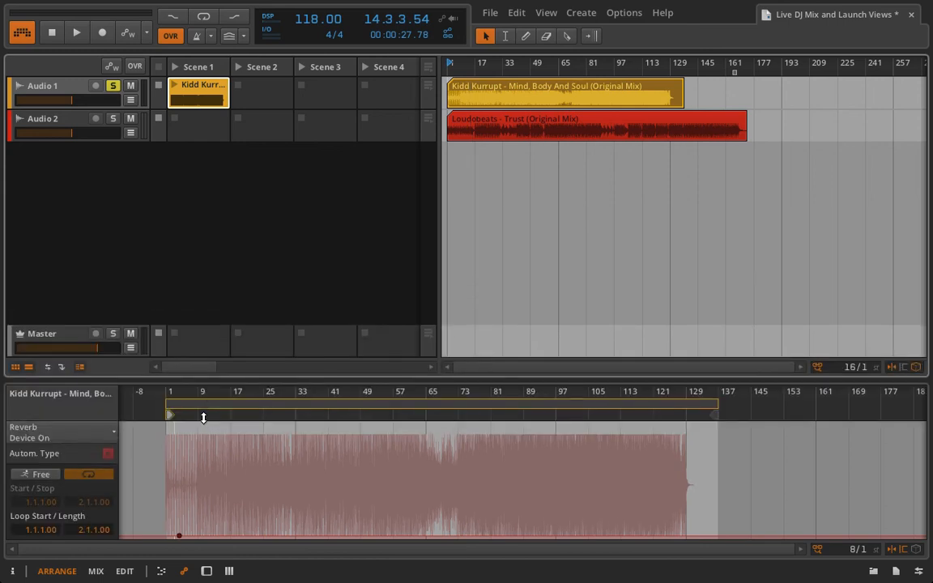
# - Hide the arrangement timeline and show the Audio 1, Audio 2 and Master mixer in the lower panel
pyautogui.click(28, 369)
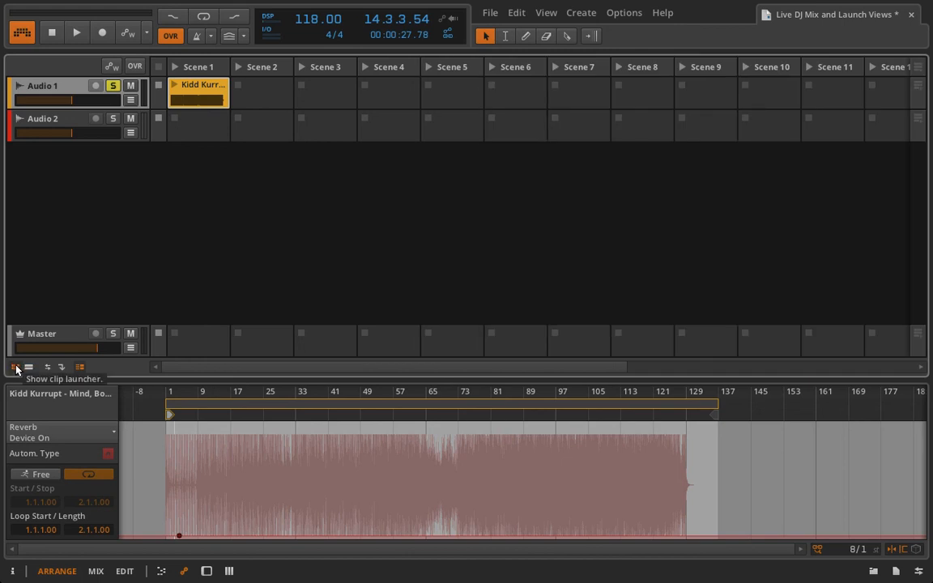
pyautogui.click(229, 571)
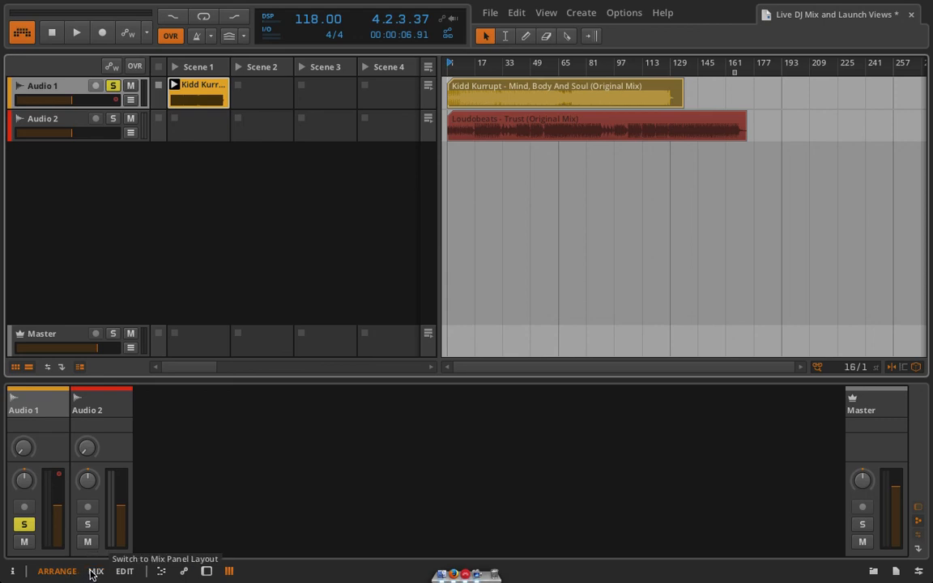
pyautogui.click(95, 572)
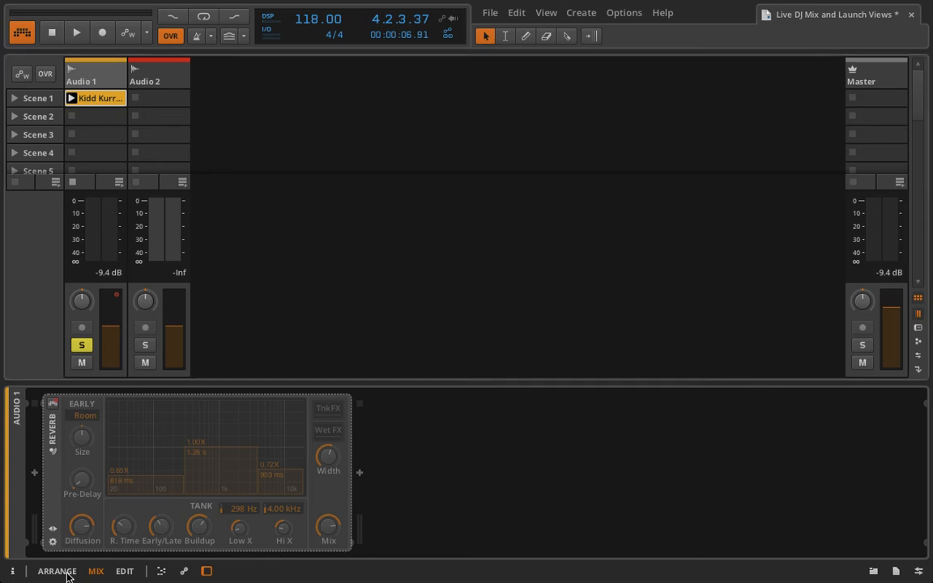
pyautogui.click(68, 574)
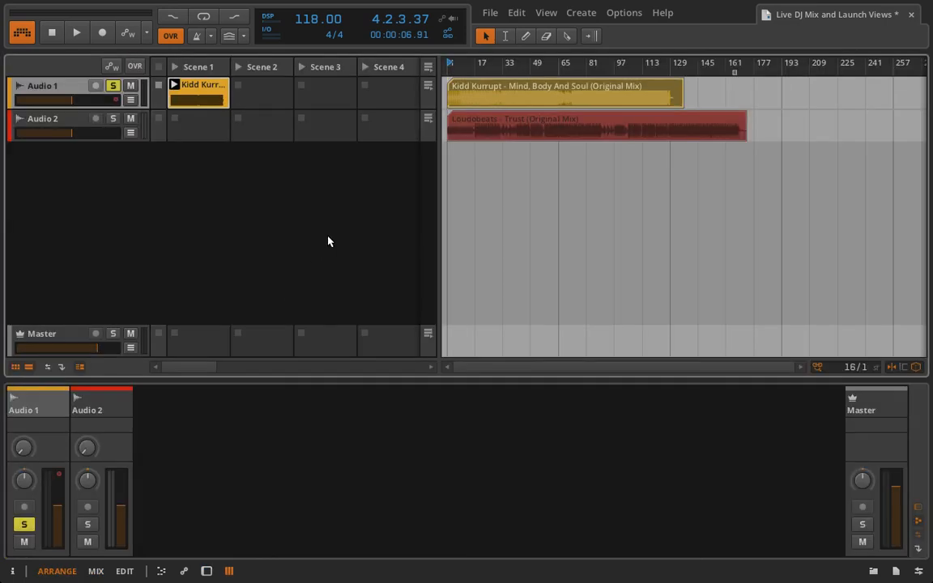